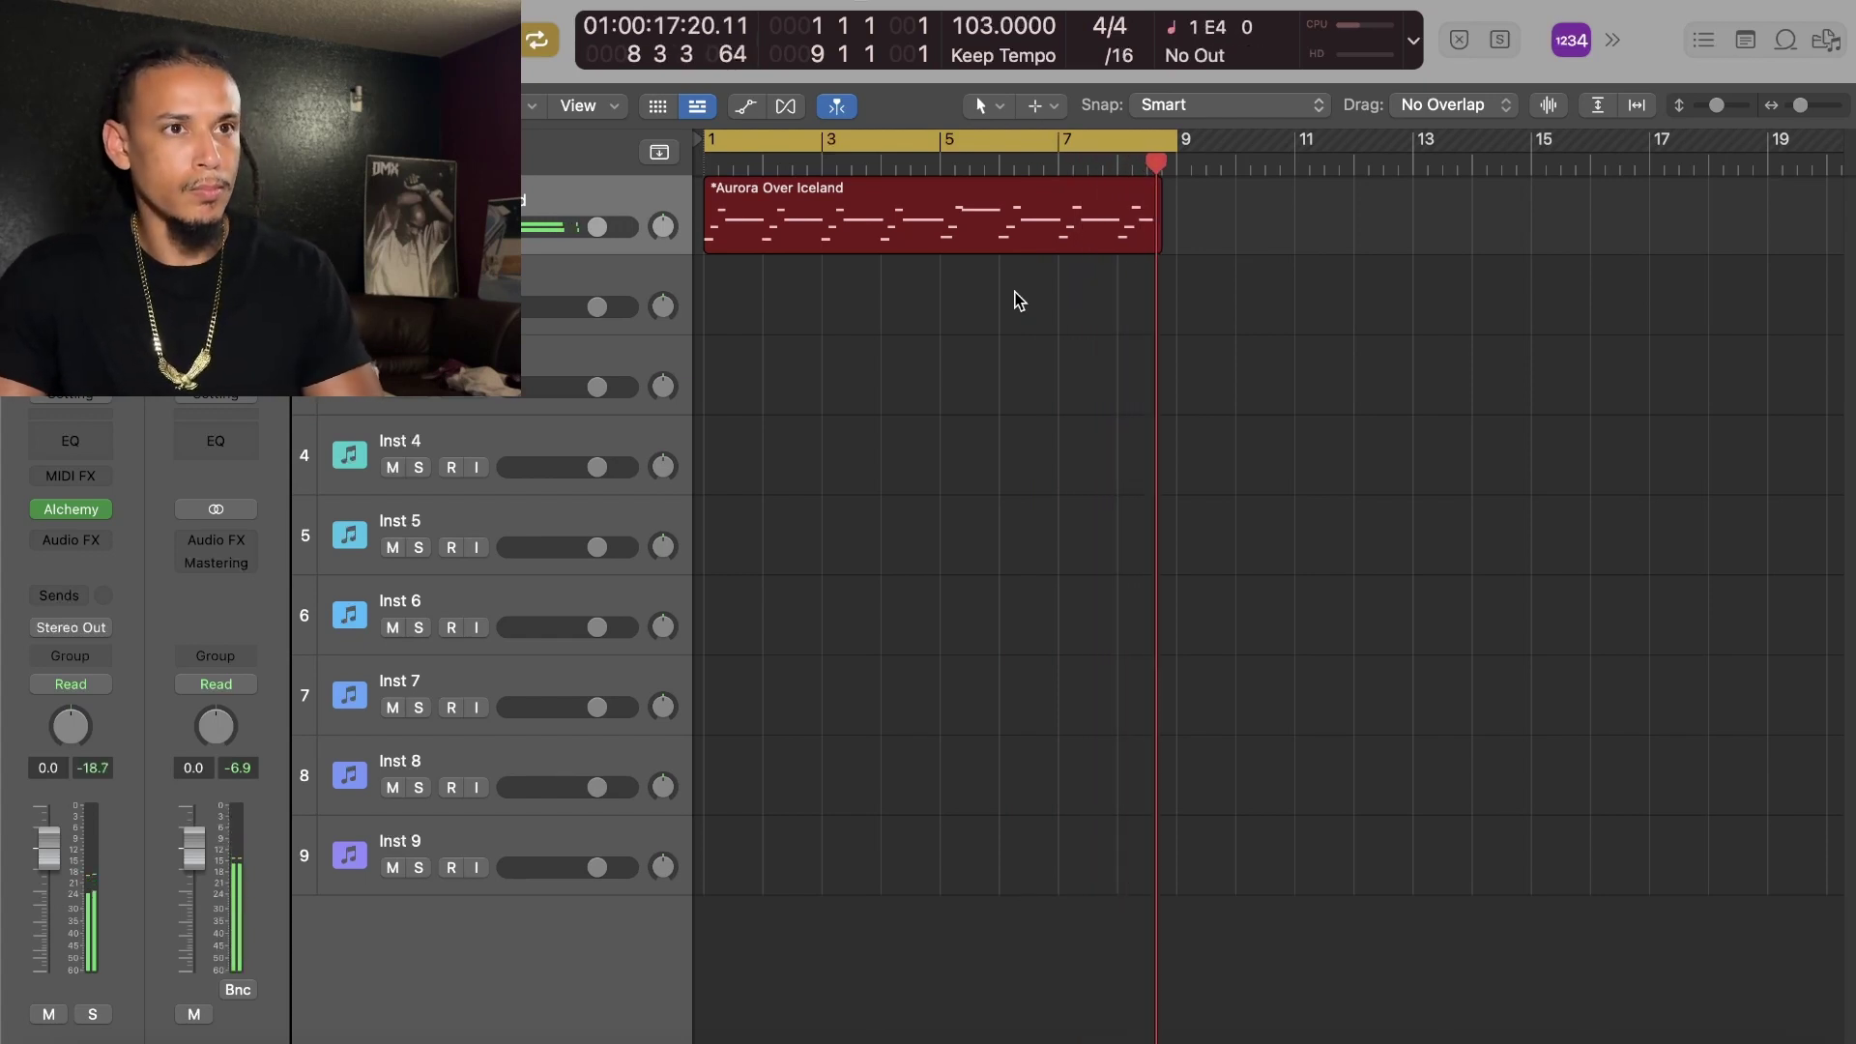
Step: Finish recording the Aurora Over Iceland melody over bars 1 to 8 and switch the piano roll view
{"action": "key", "text": "space"}
{"action": "key", "text": "p"}
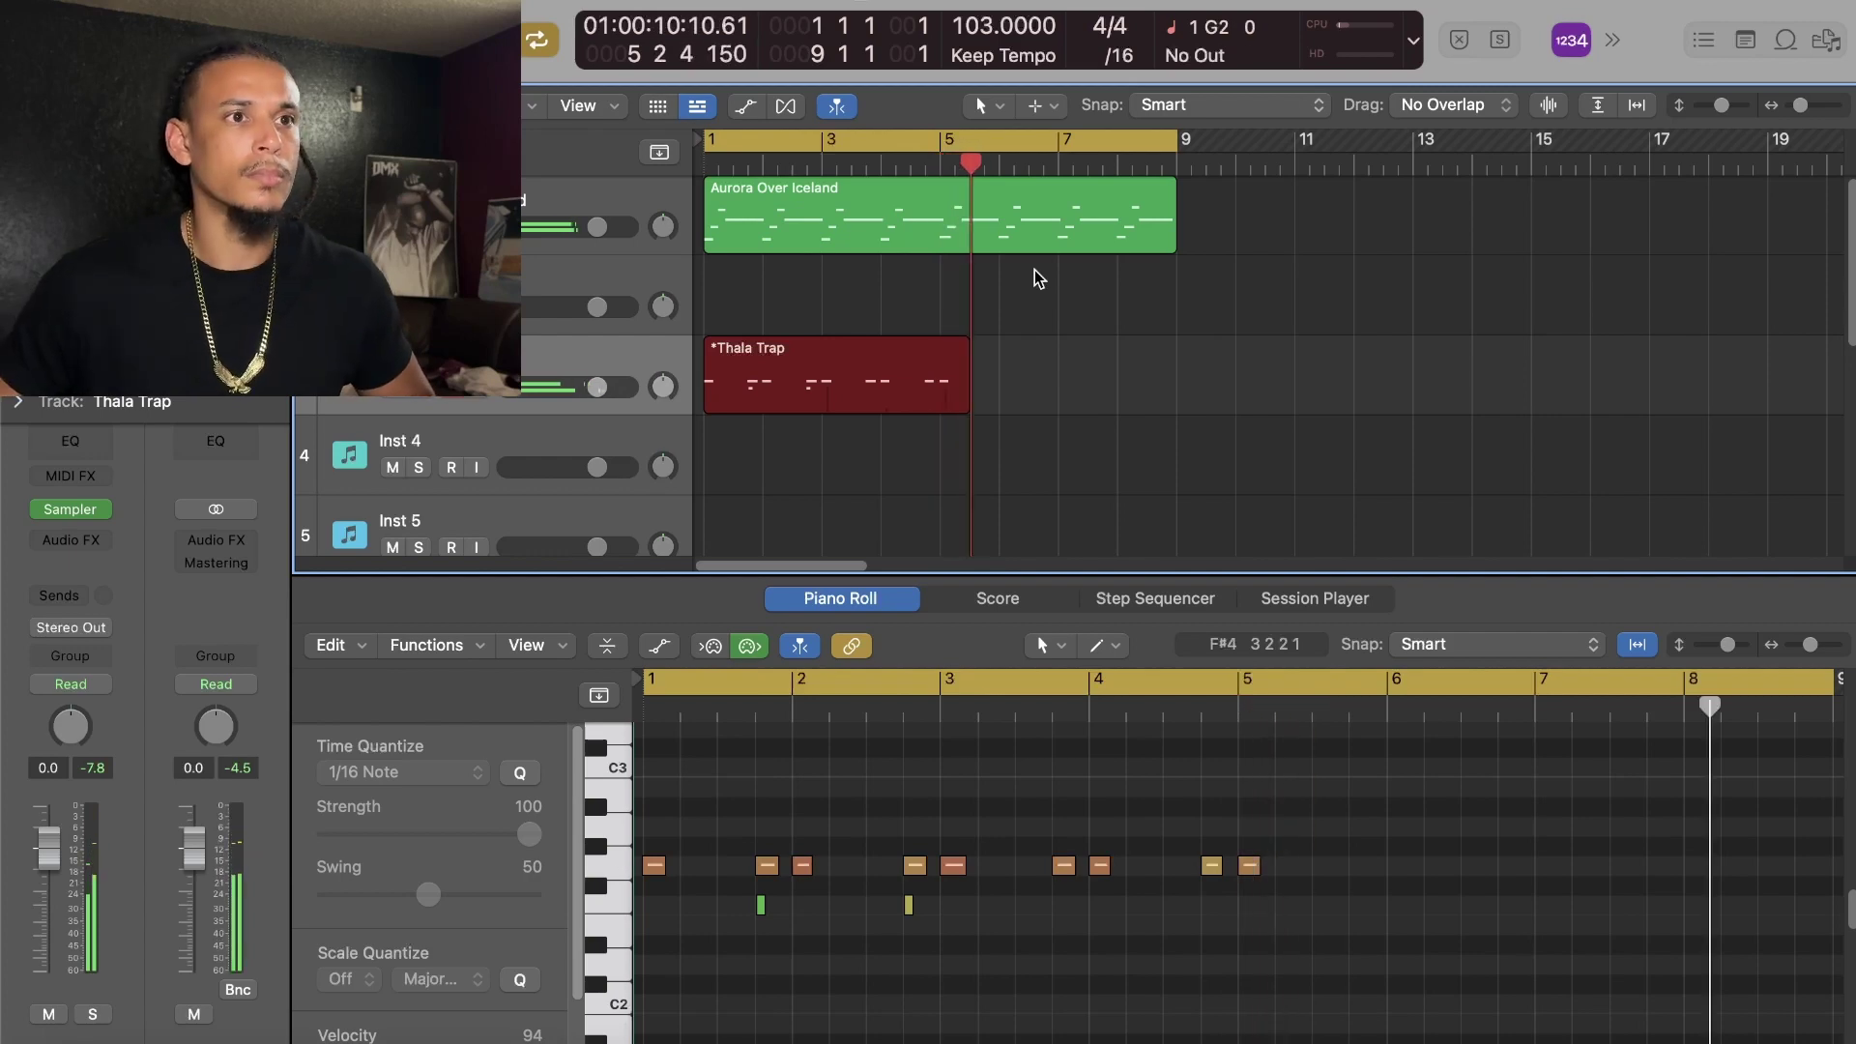
Step: Finish the Thala Trap recording, delete the two stray notes below the main row, and close the piano roll
{"action": "key", "text": "space"}
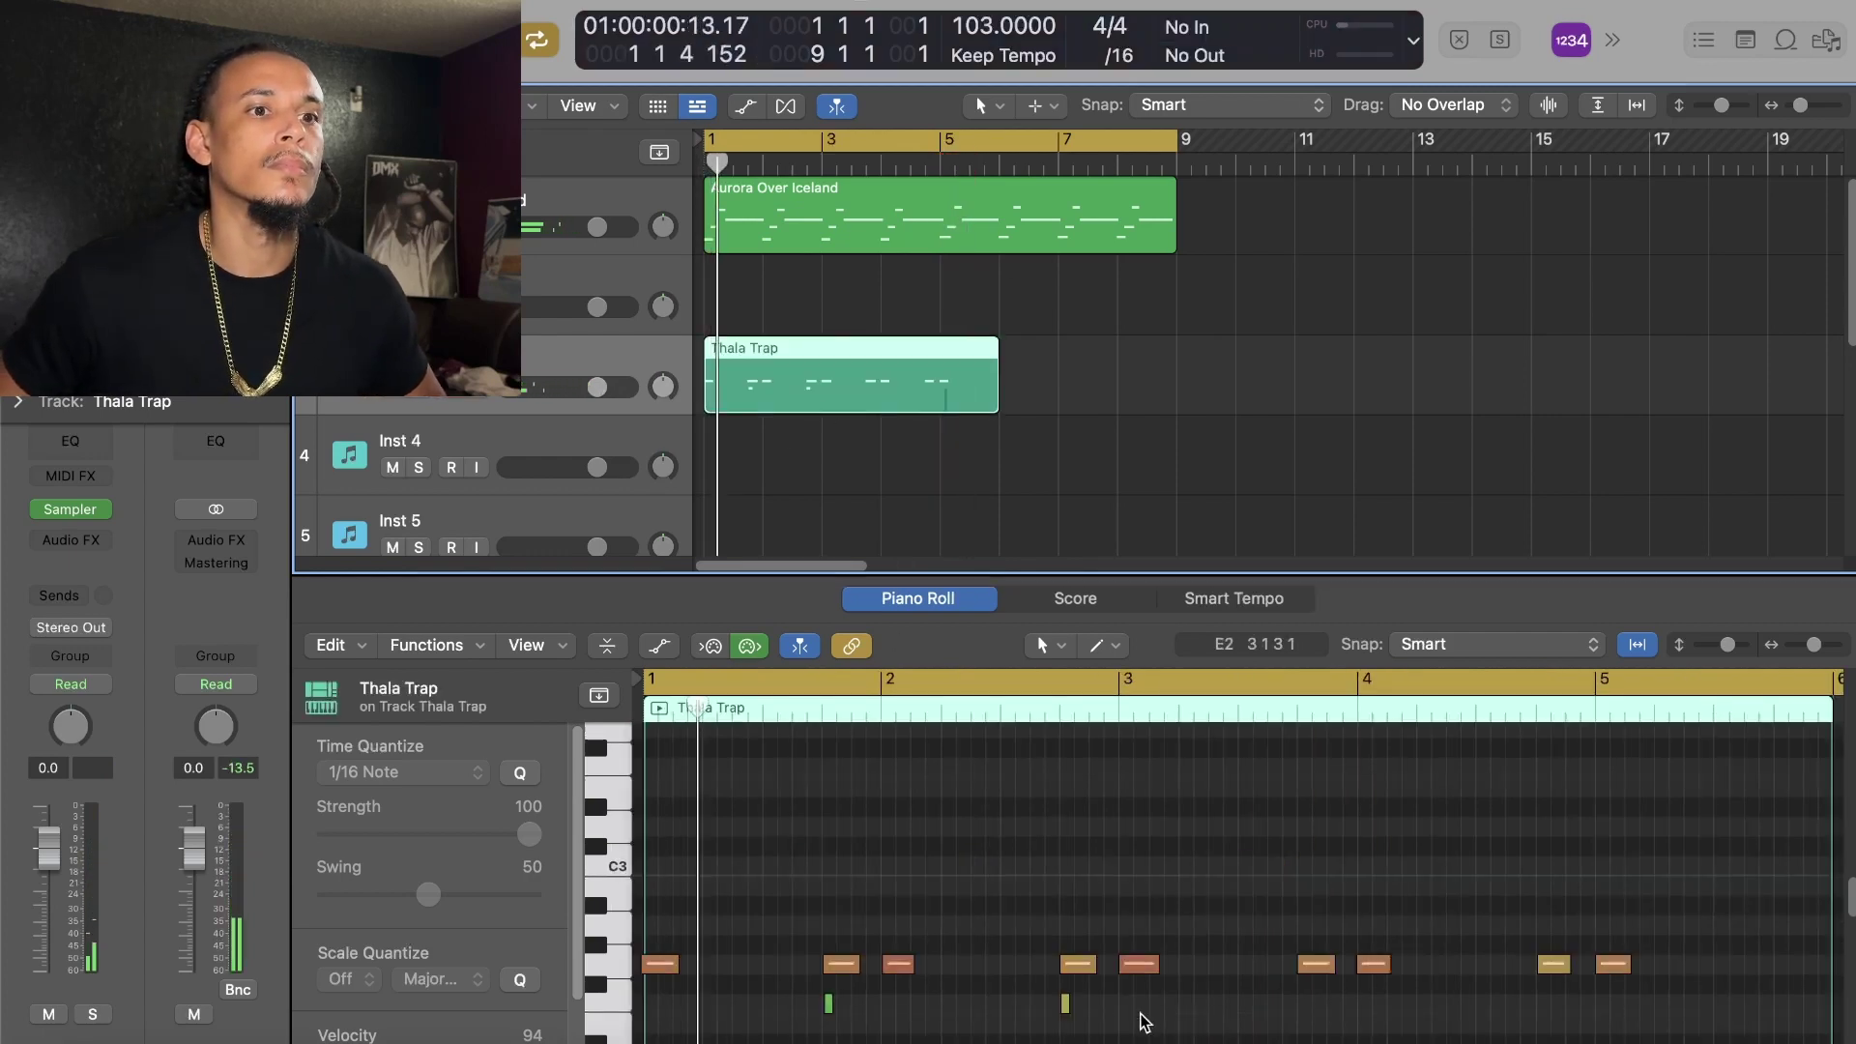
{"action": "left_click_drag", "start_coordinate": [1144, 1022], "coordinate": [779, 975]}
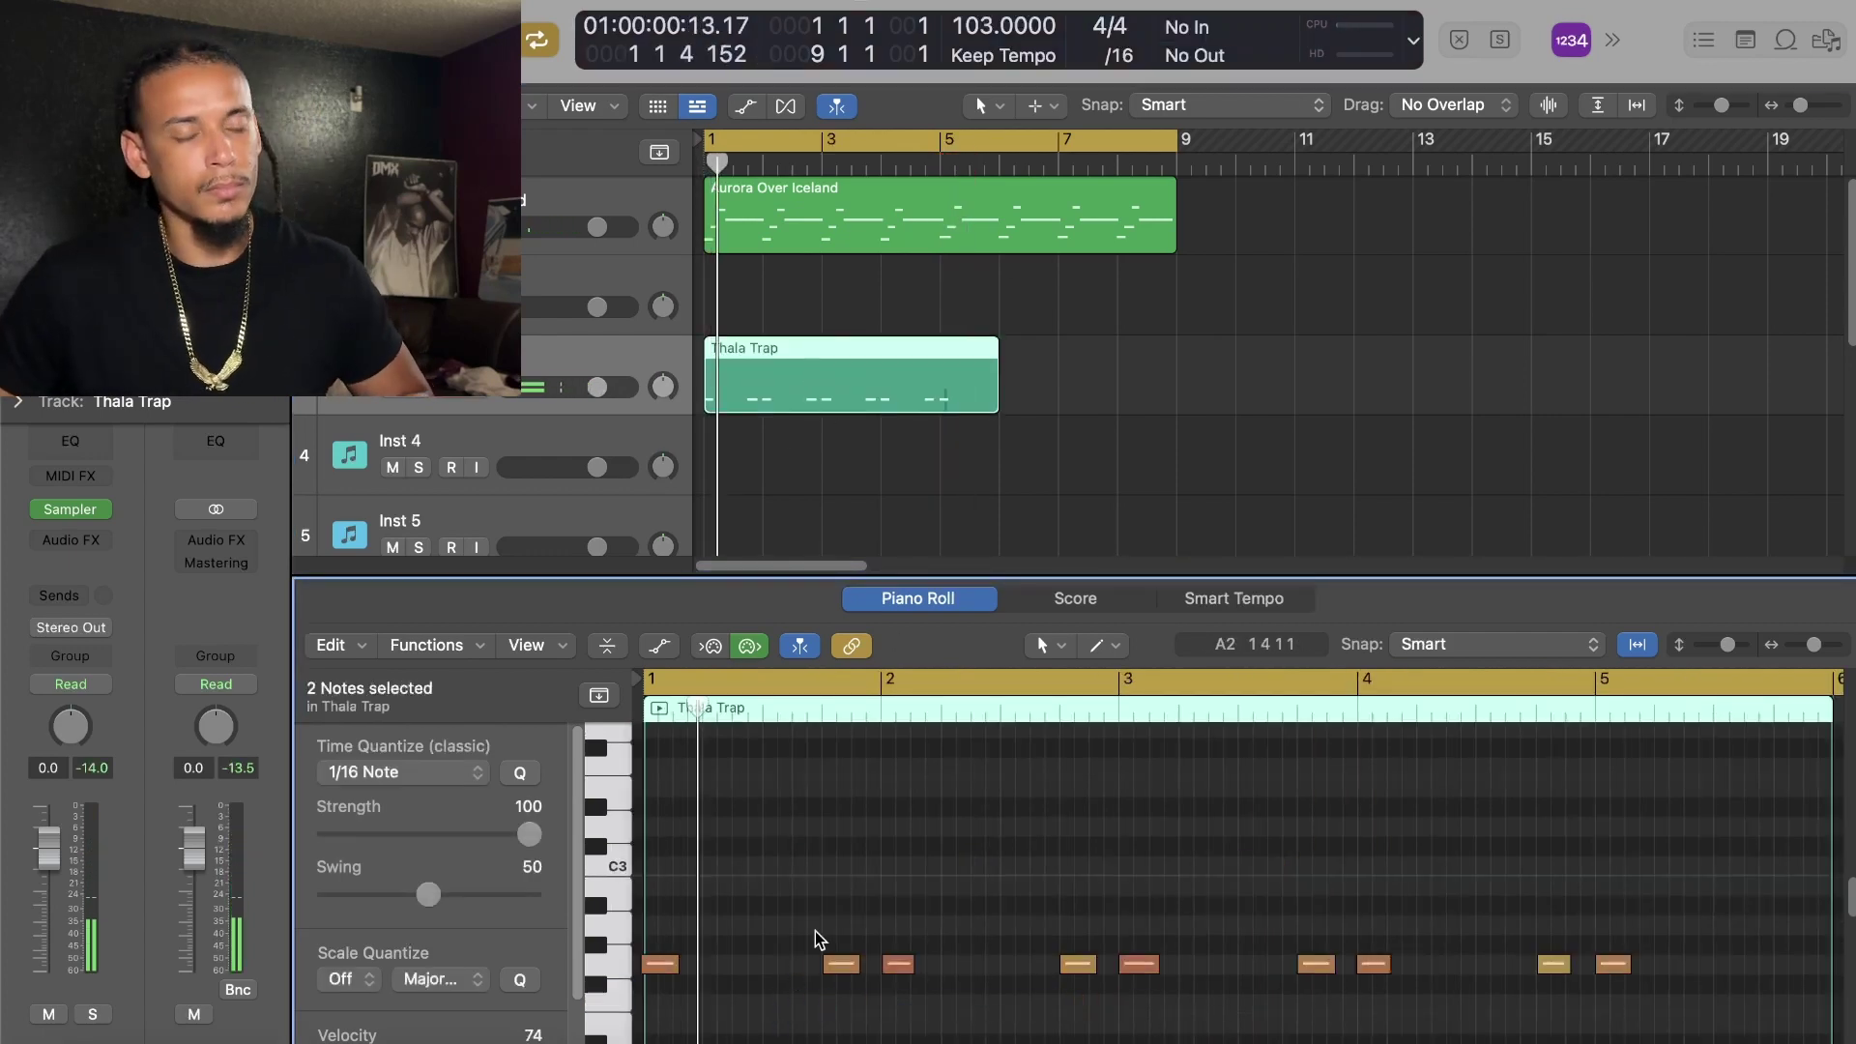
{"action": "key", "text": "p"}
Step: Record a second Thala Trap pattern on track 4 from bar 1
{"action": "key", "text": "r"}
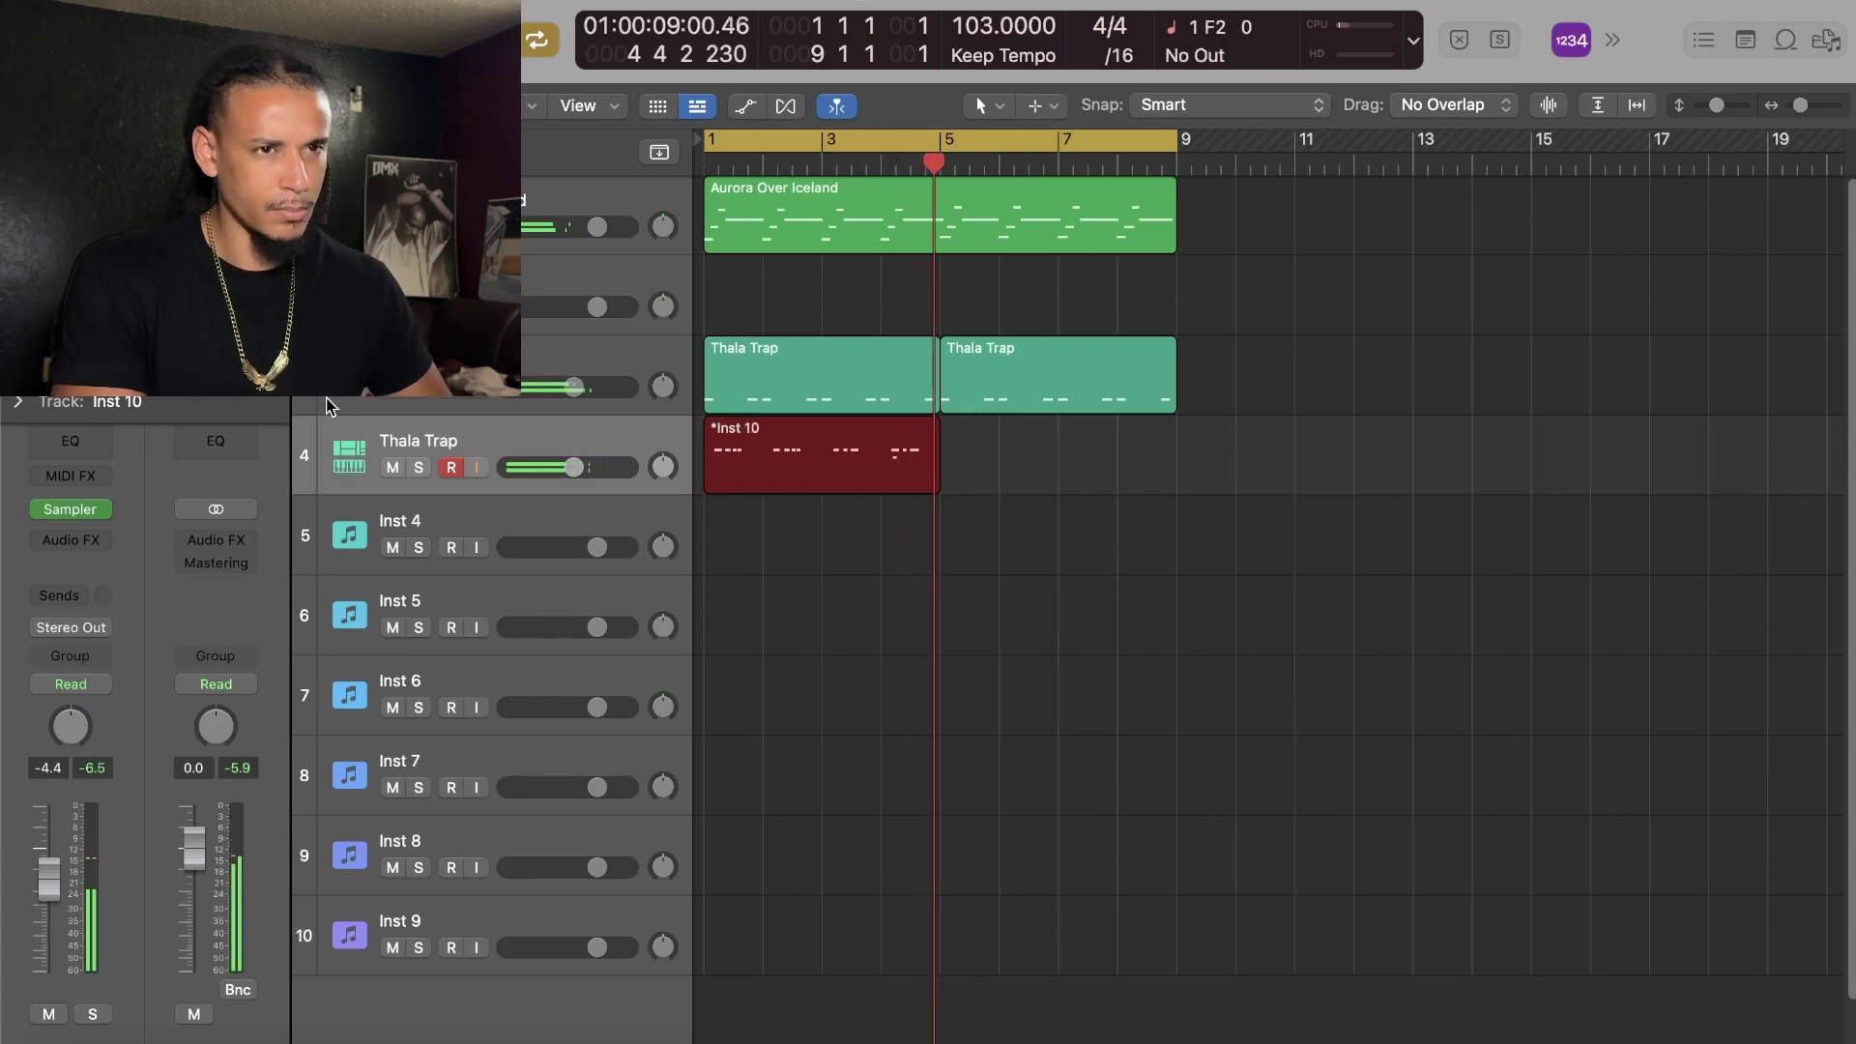
{"action": "key", "text": "space"}
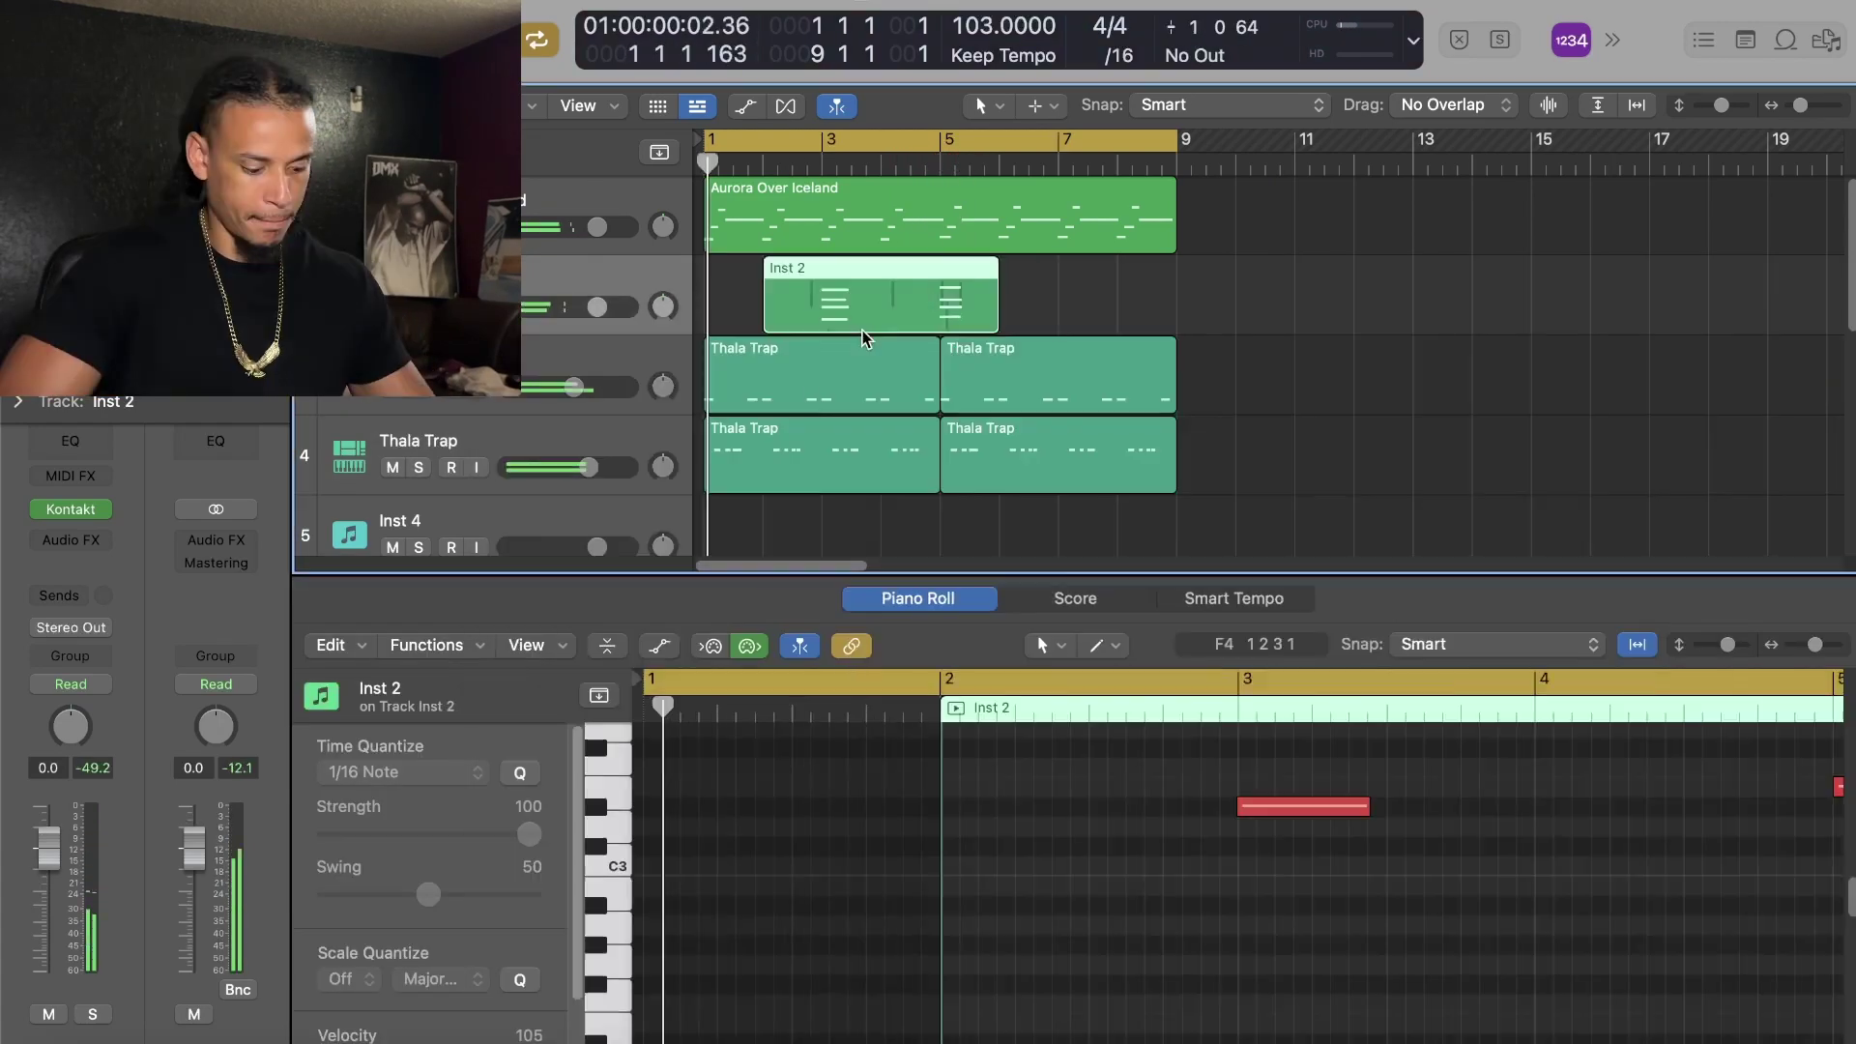
Step: Delete the Inst 2 region and record a new chord take on the Inst 2 track
{"action": "key", "text": "Delete"}
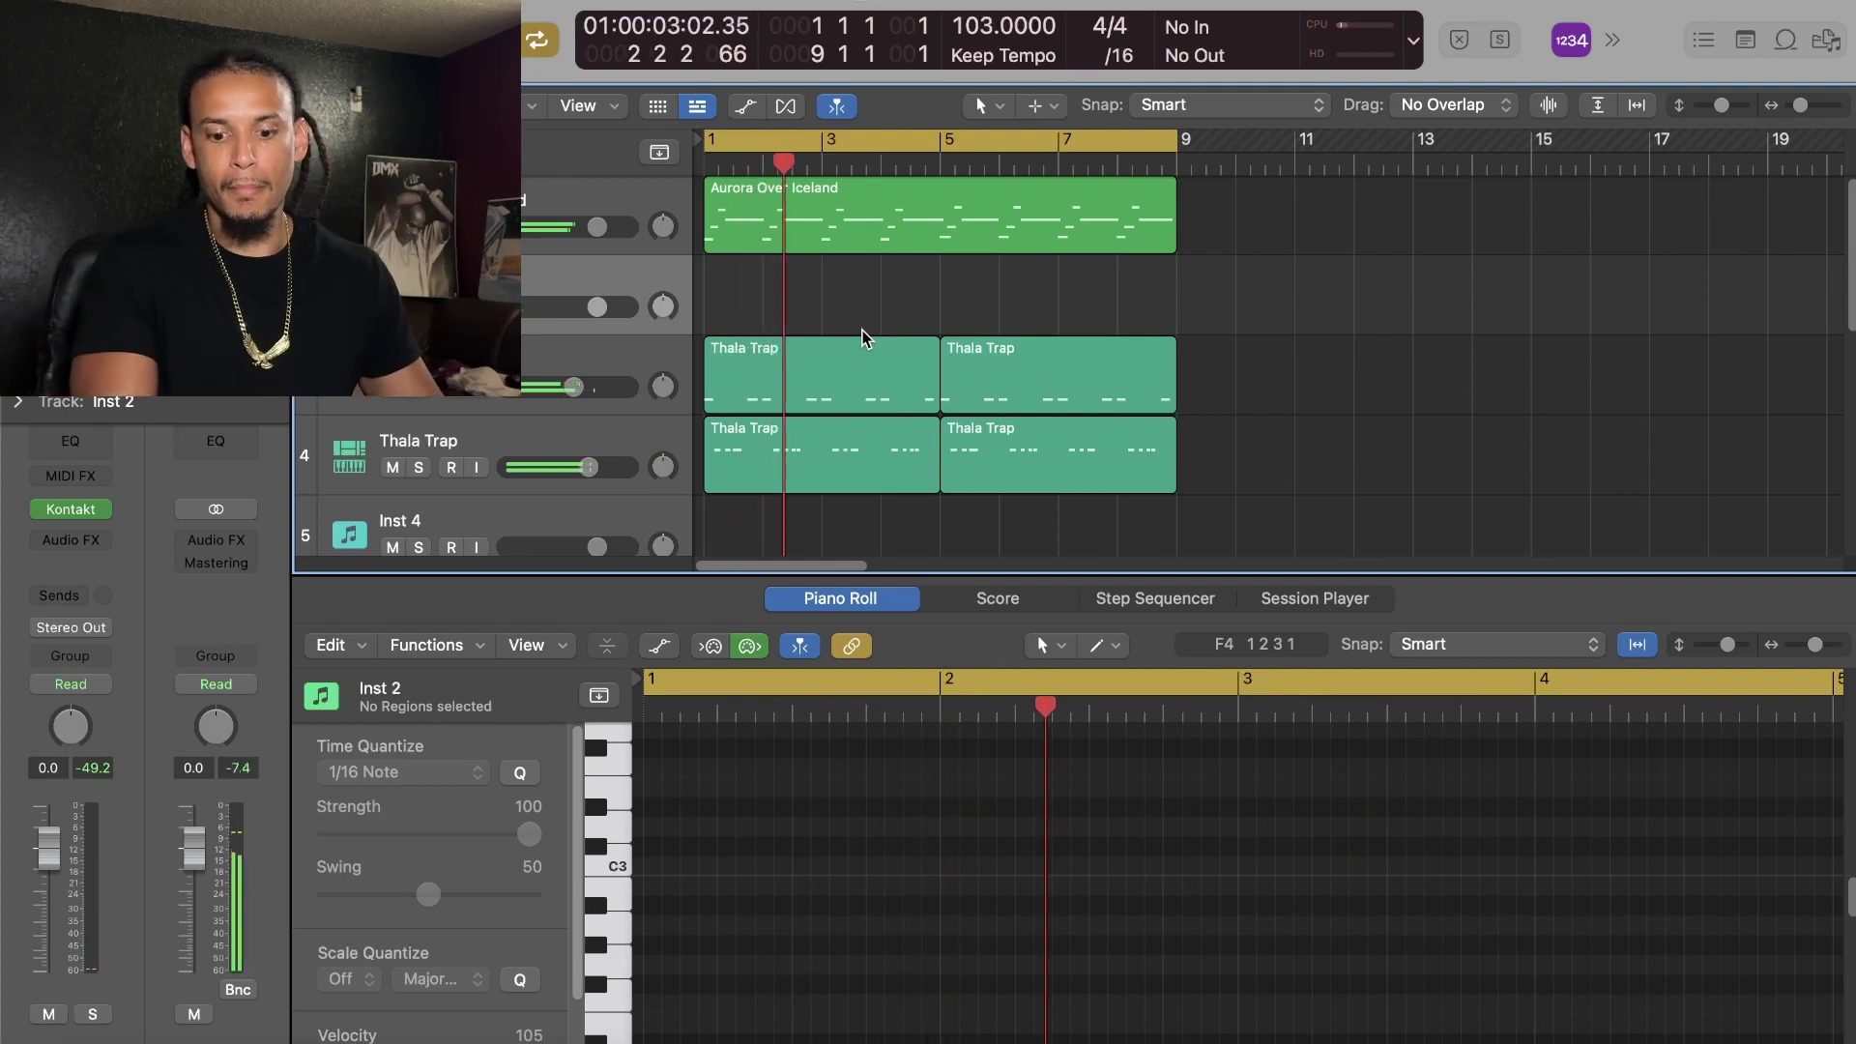
{"action": "key", "text": "r"}
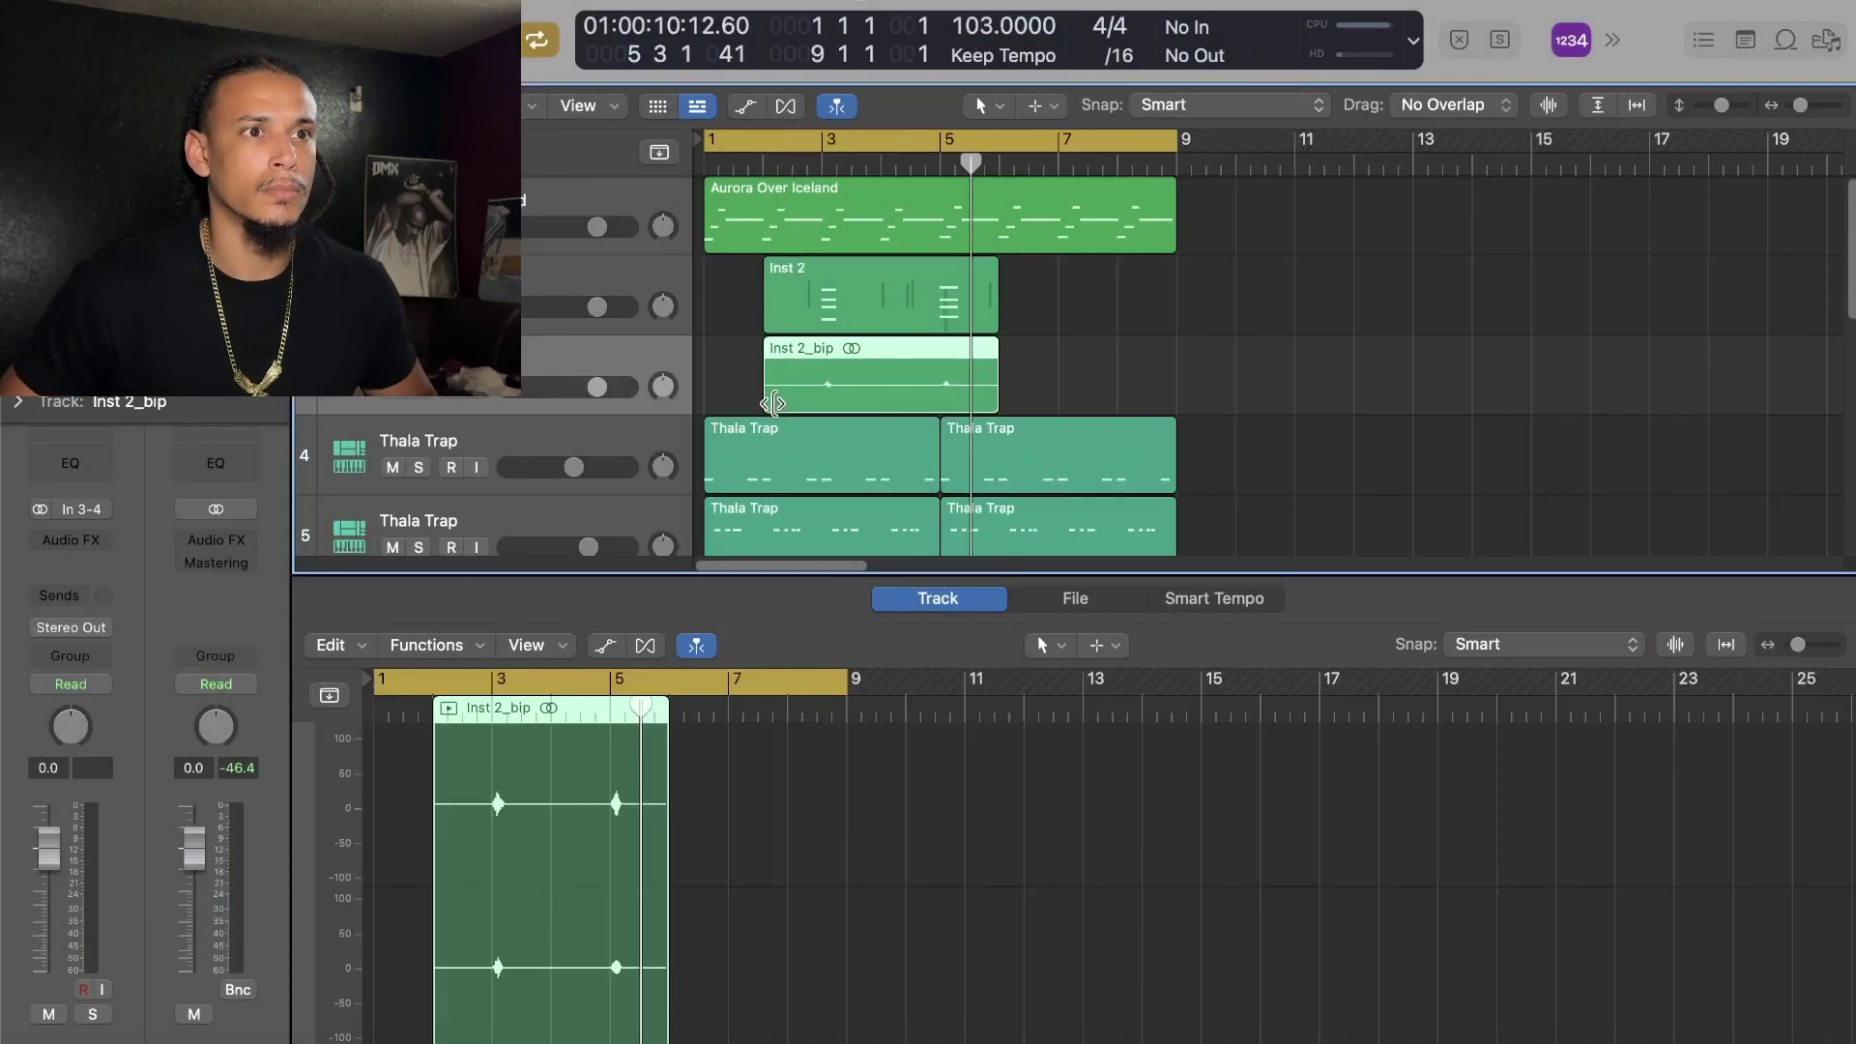
Step: Trim the empty start of the bounced Inst 2_bip region and split it at bar 5, placing its first part at bar 1
{"action": "mouse_move", "coordinate": [774, 404]}
{"action": "left_mouse_down"}
{"action": "mouse_move", "coordinate": [822, 404]}
{"action": "mouse_move", "coordinate": [764, 387]}
{"action": "left_mouse_up"}
{"action": "left_click", "coordinate": [941, 387]}
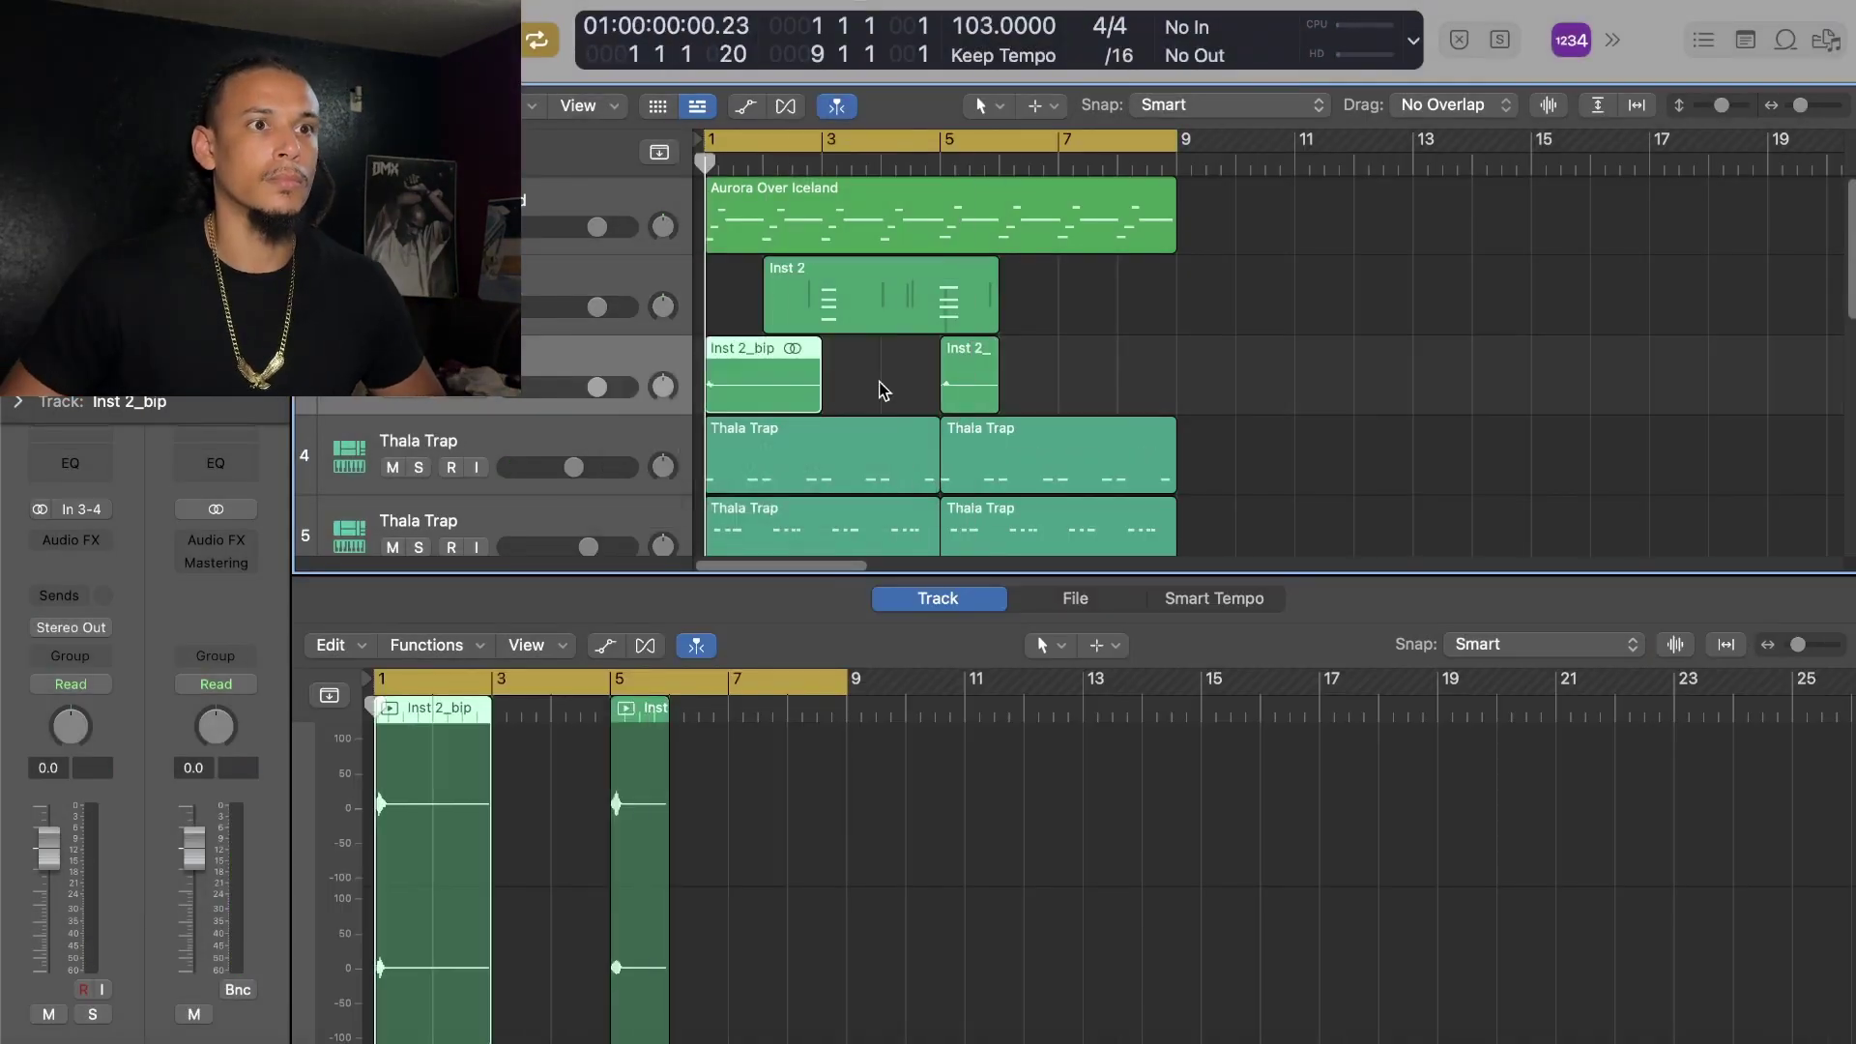
Step: Mute the original Inst 2 track and close the piano roll
{"action": "left_click", "coordinate": [868, 319]}
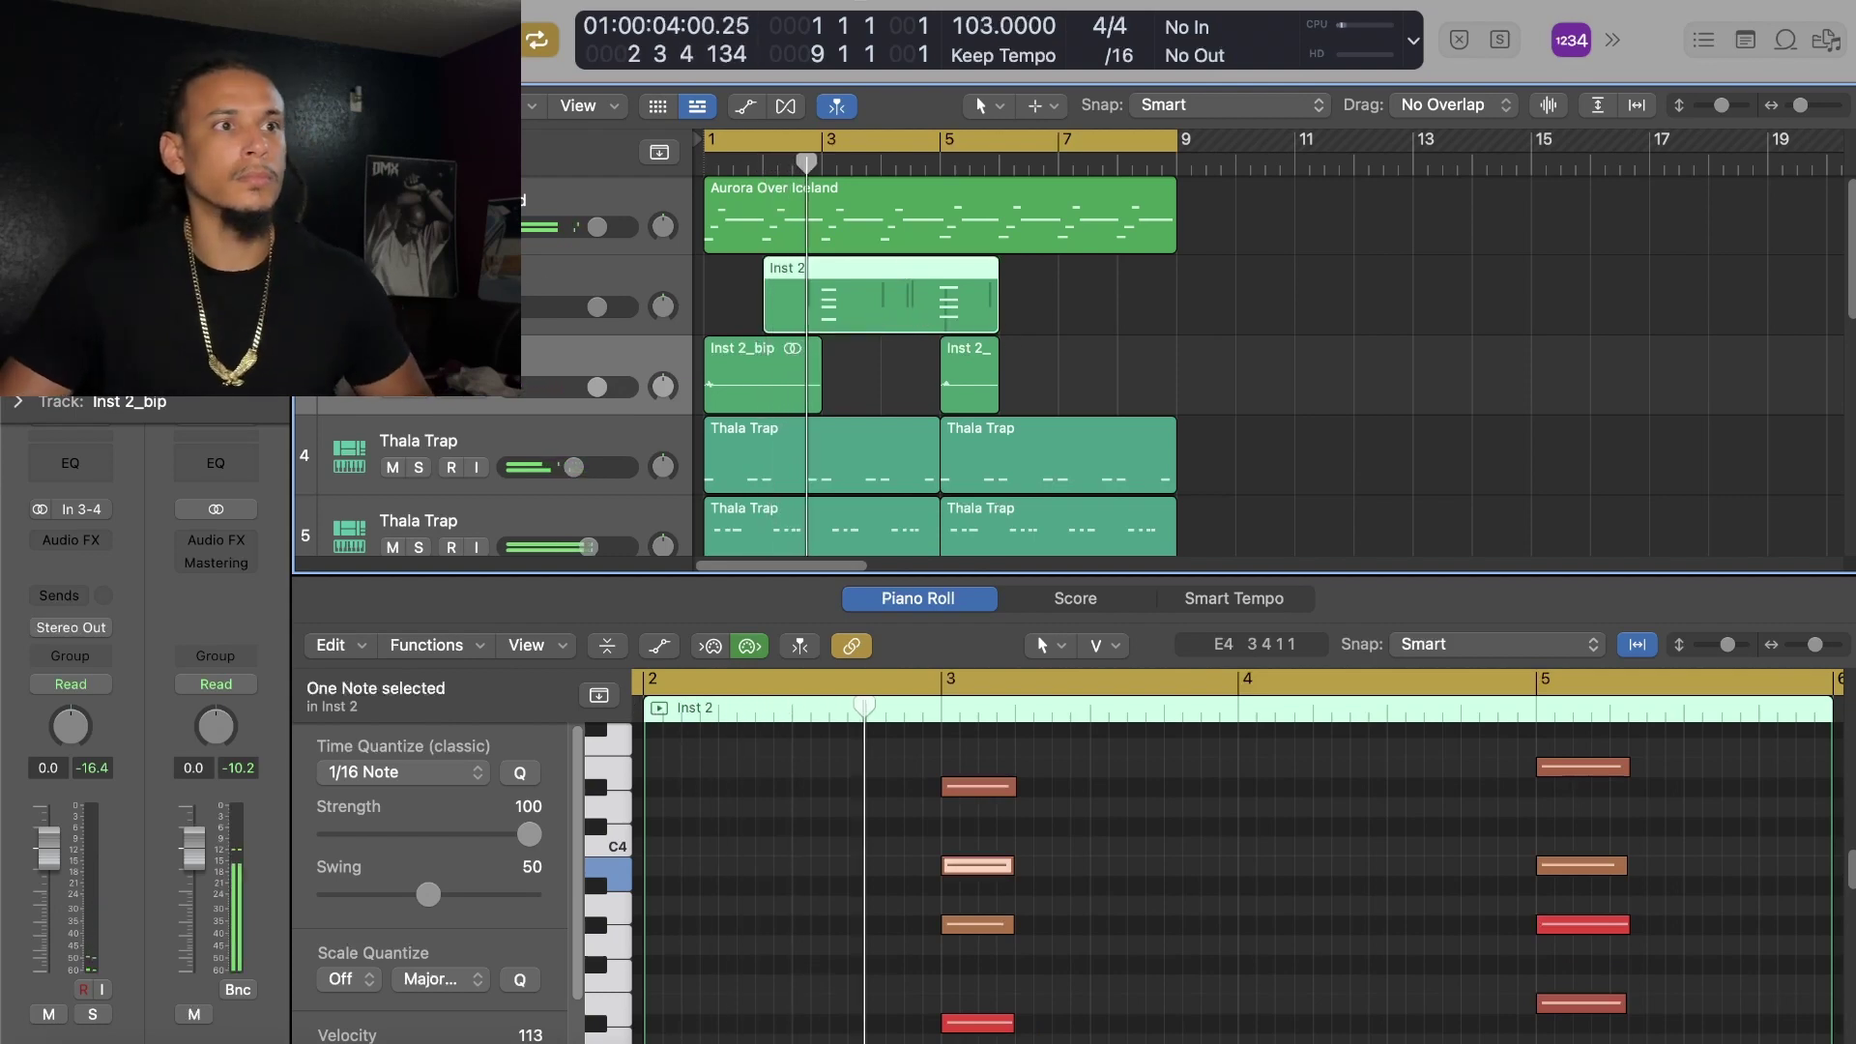
{"action": "key", "text": "Up"}
{"action": "key", "text": "ctrl+m"}
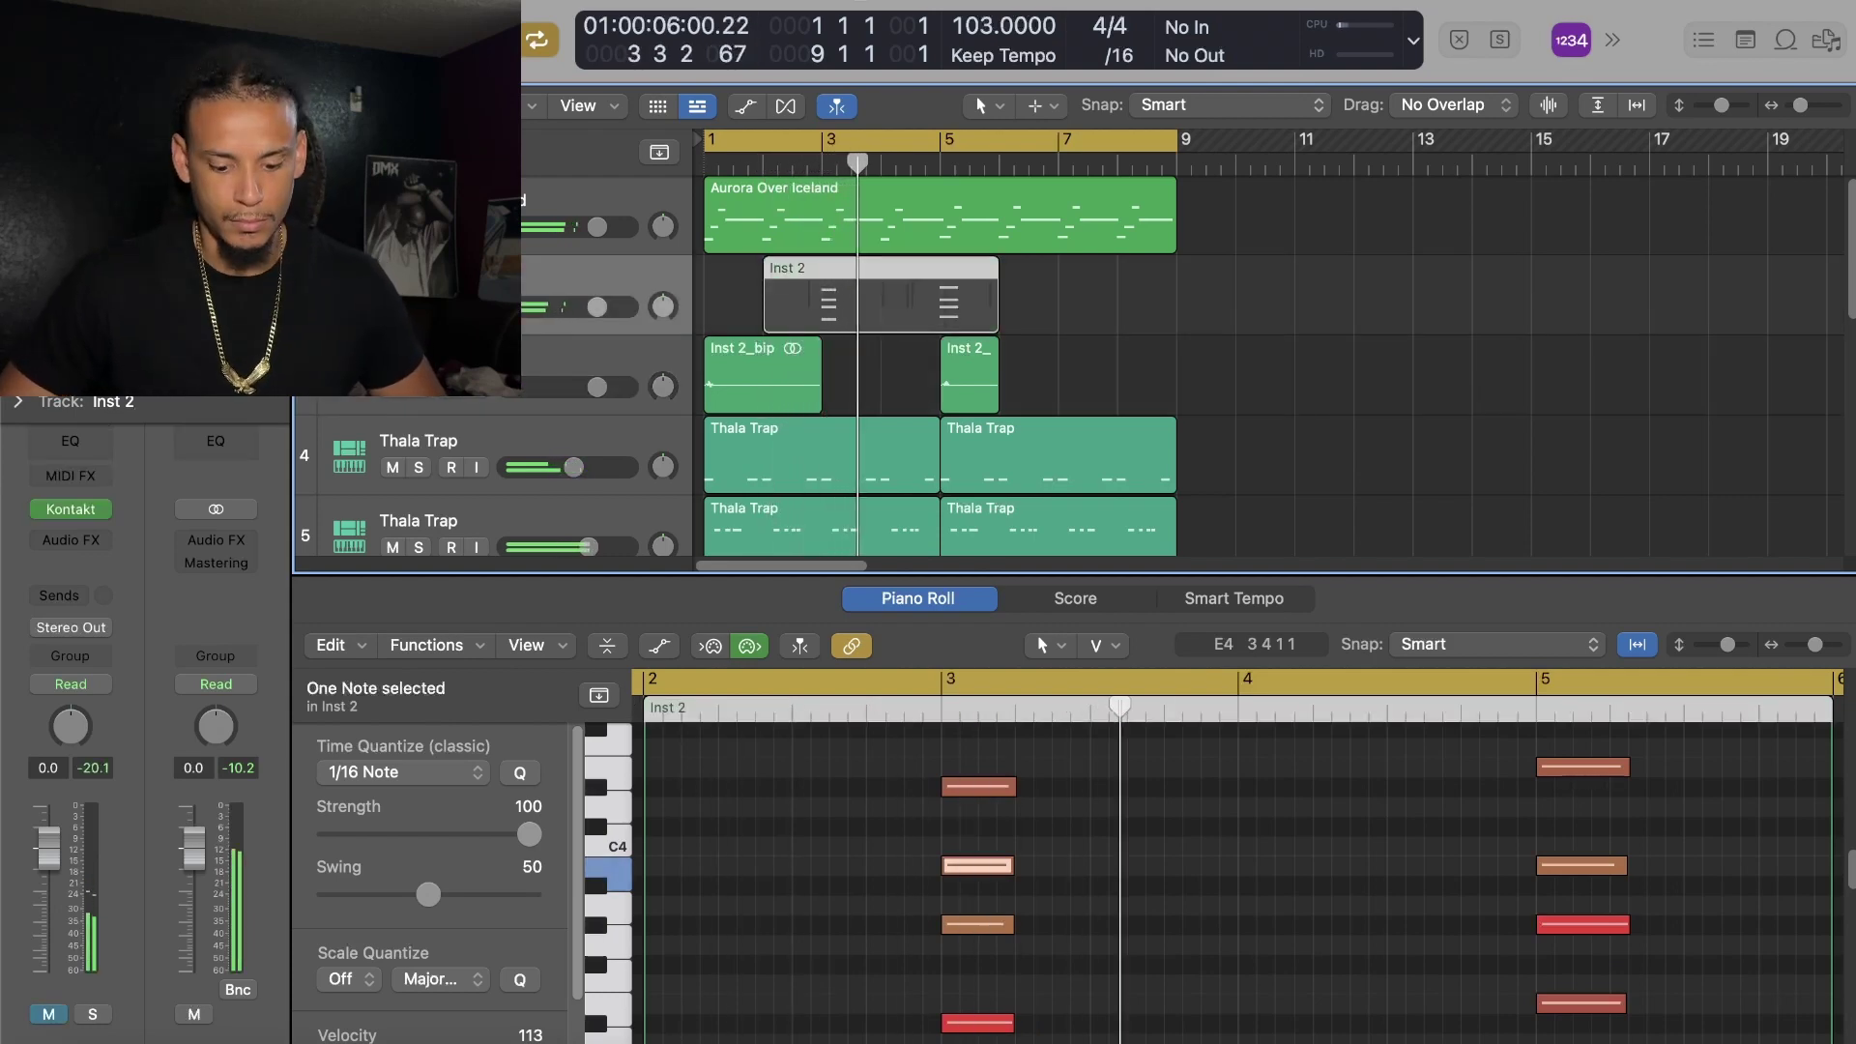
{"action": "key", "text": "e"}
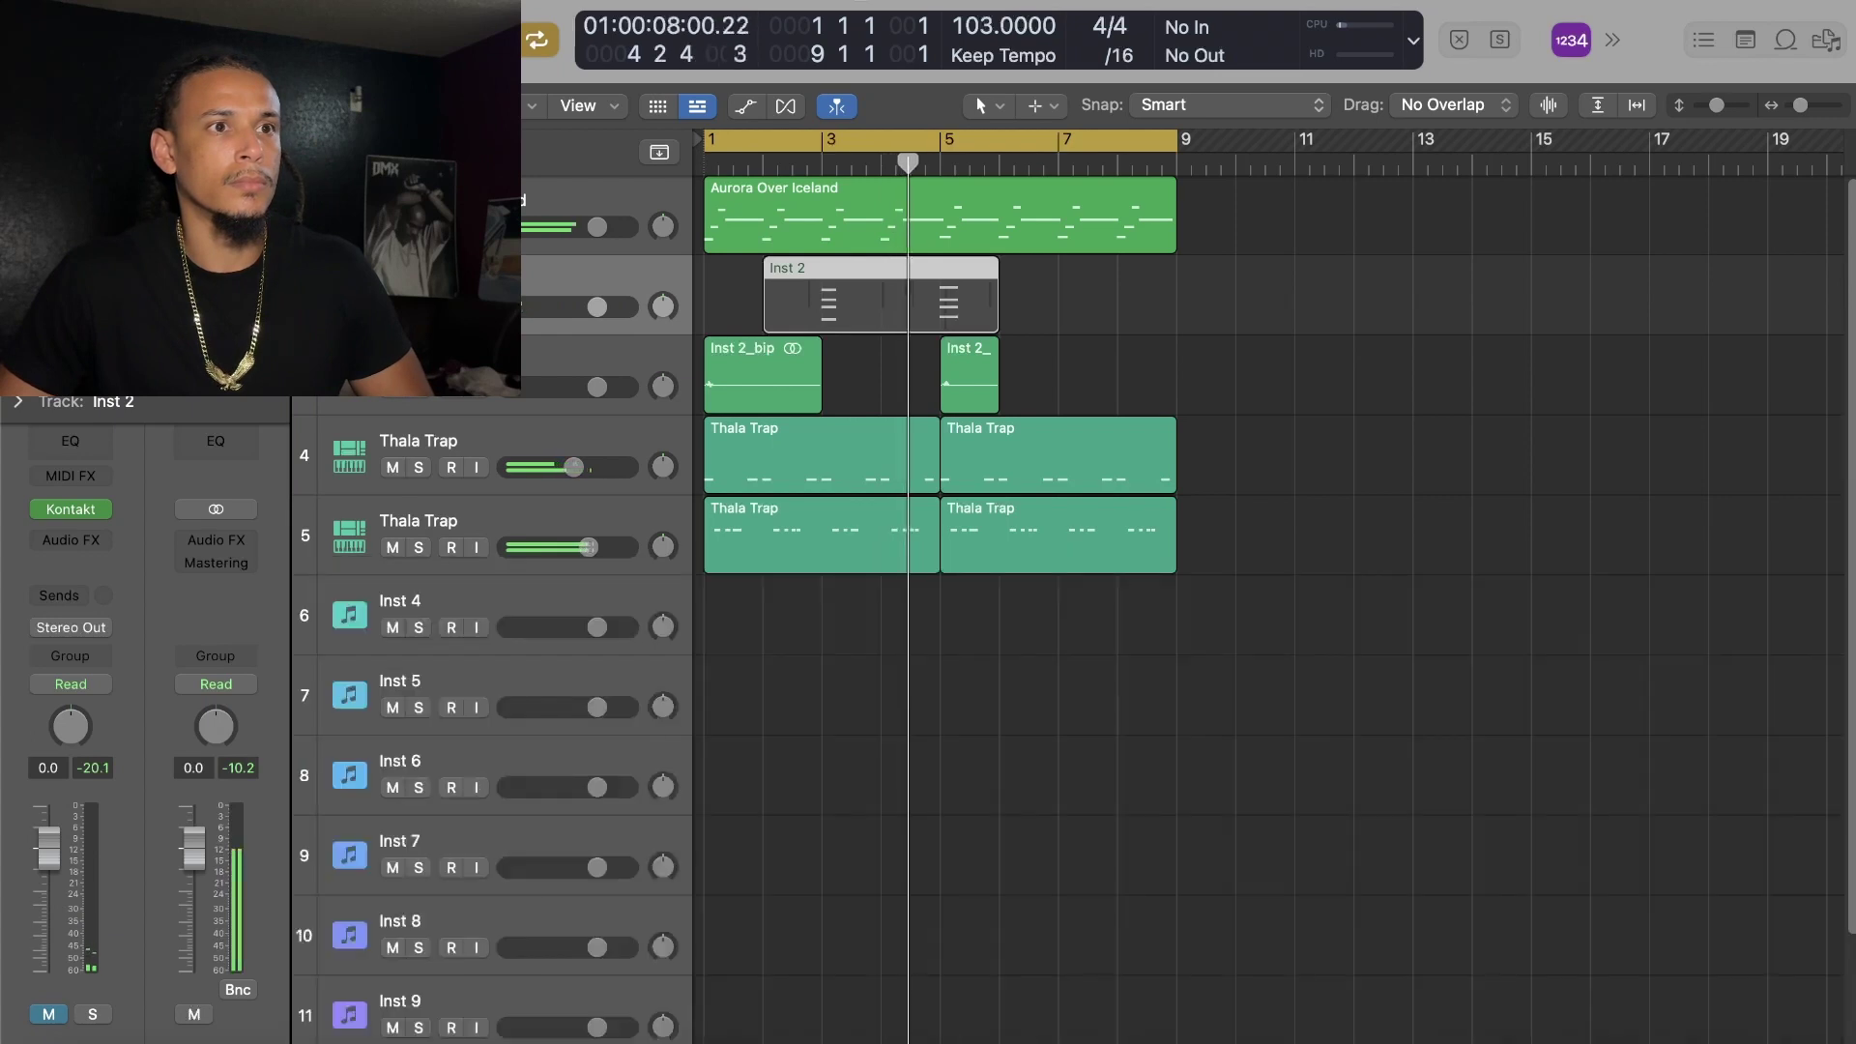
Step: Send the Inst 2_bip track to Bus 1
{"action": "left_click", "coordinate": [557, 358]}
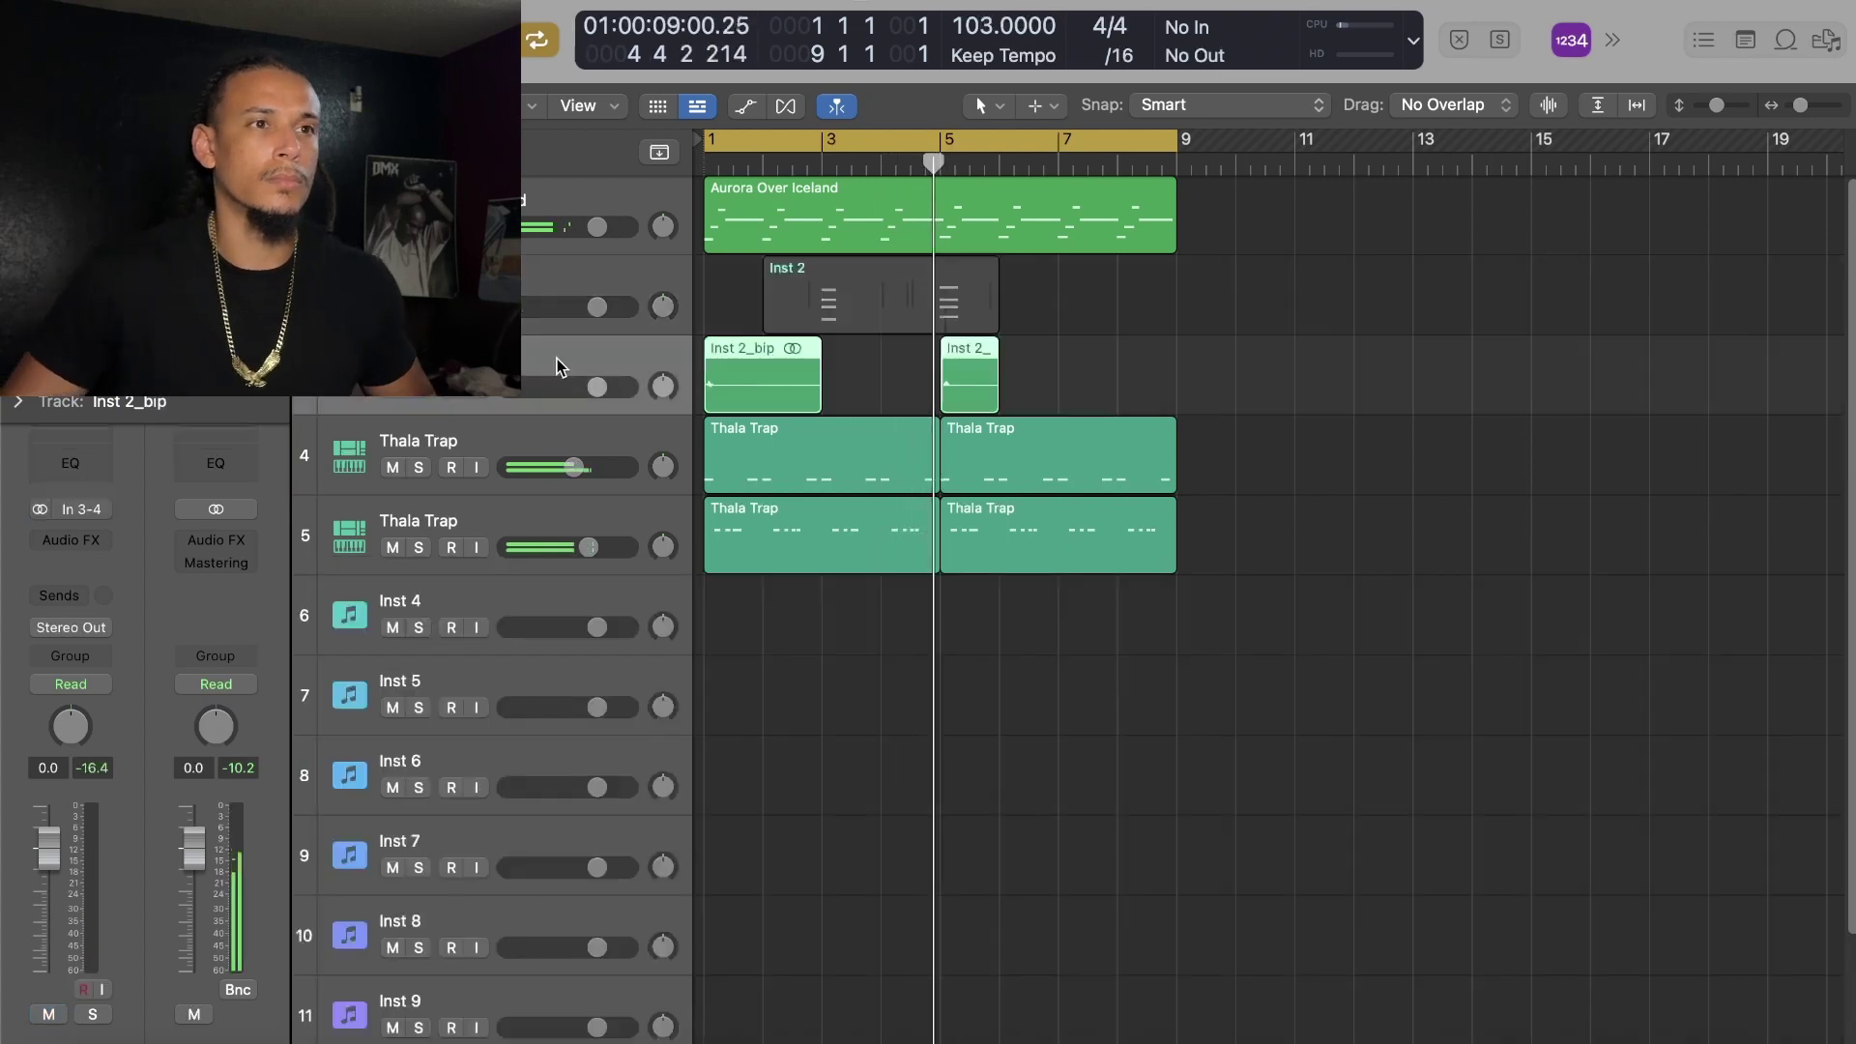
{"action": "left_click", "coordinate": [75, 607]}
{"action": "mouse_move", "coordinate": [97, 633]}
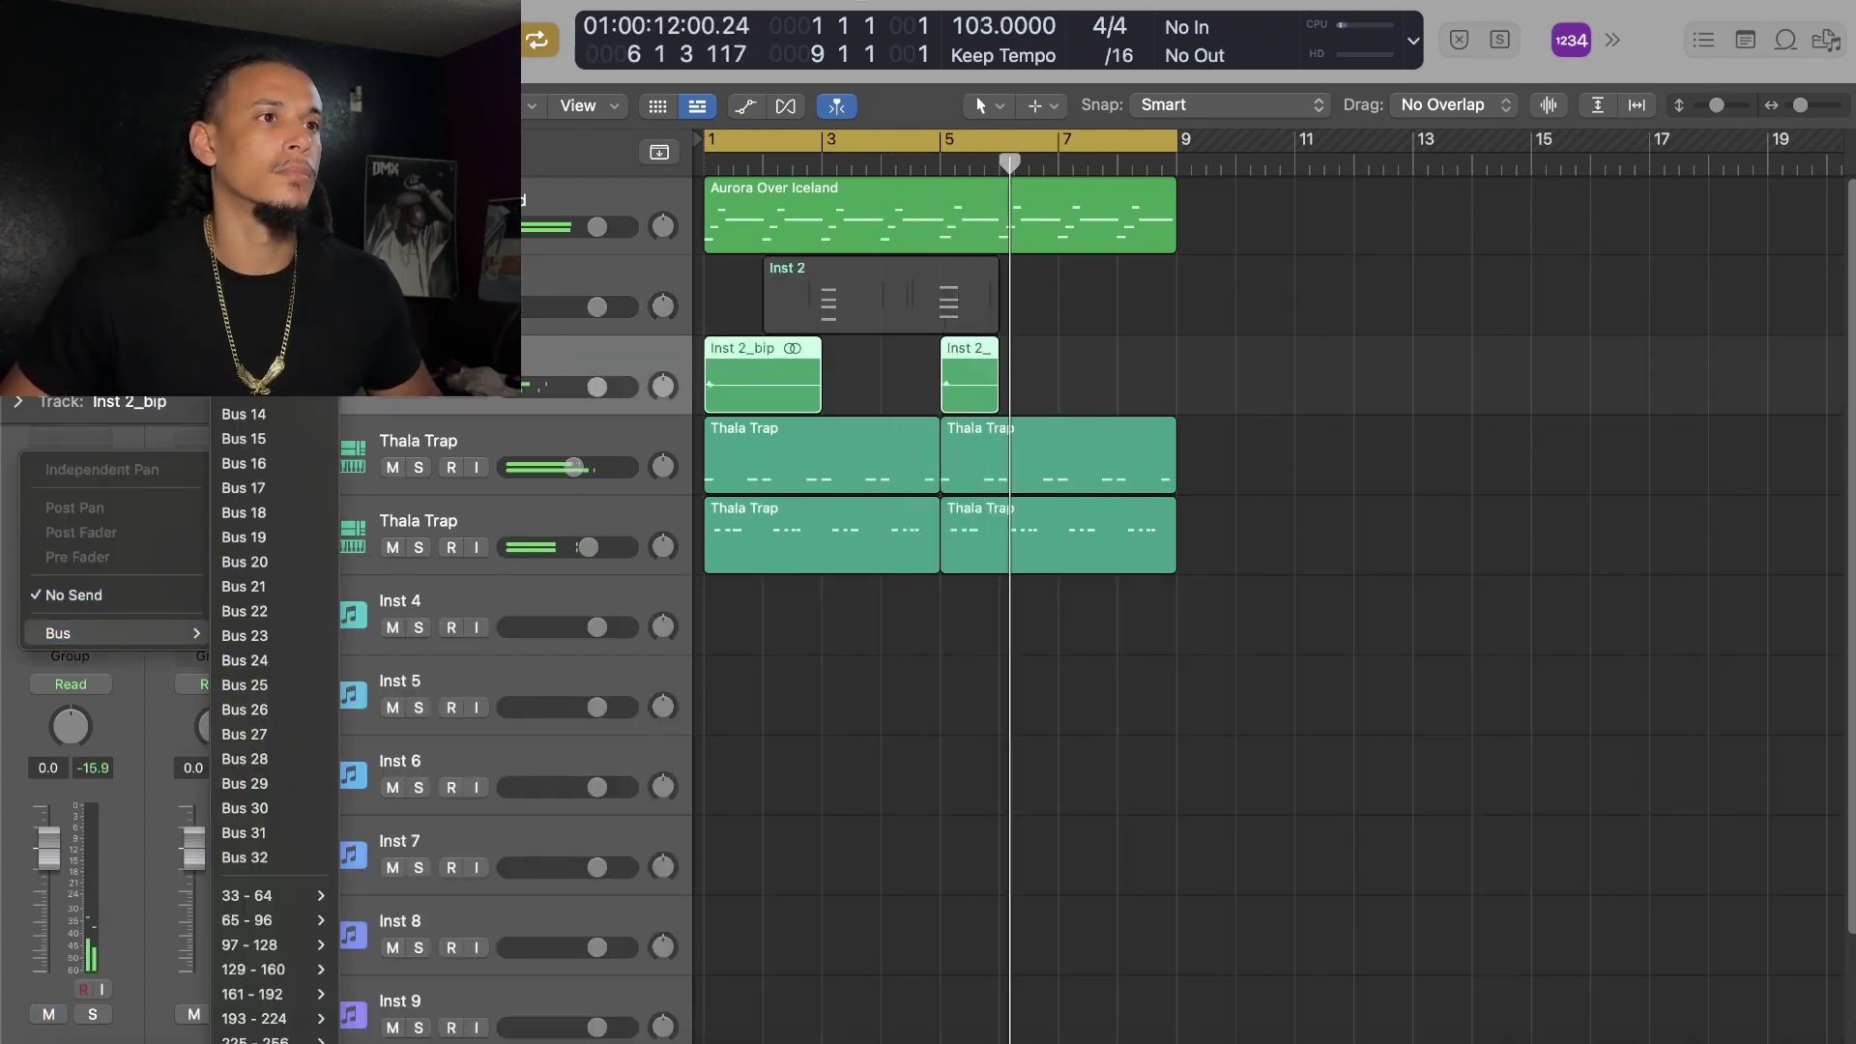
{"action": "left_click", "coordinate": [244, 94]}
Step: Insert the Echo effect on the Bus 1 aux channel and adjust its note division
{"action": "left_click", "coordinate": [208, 549]}
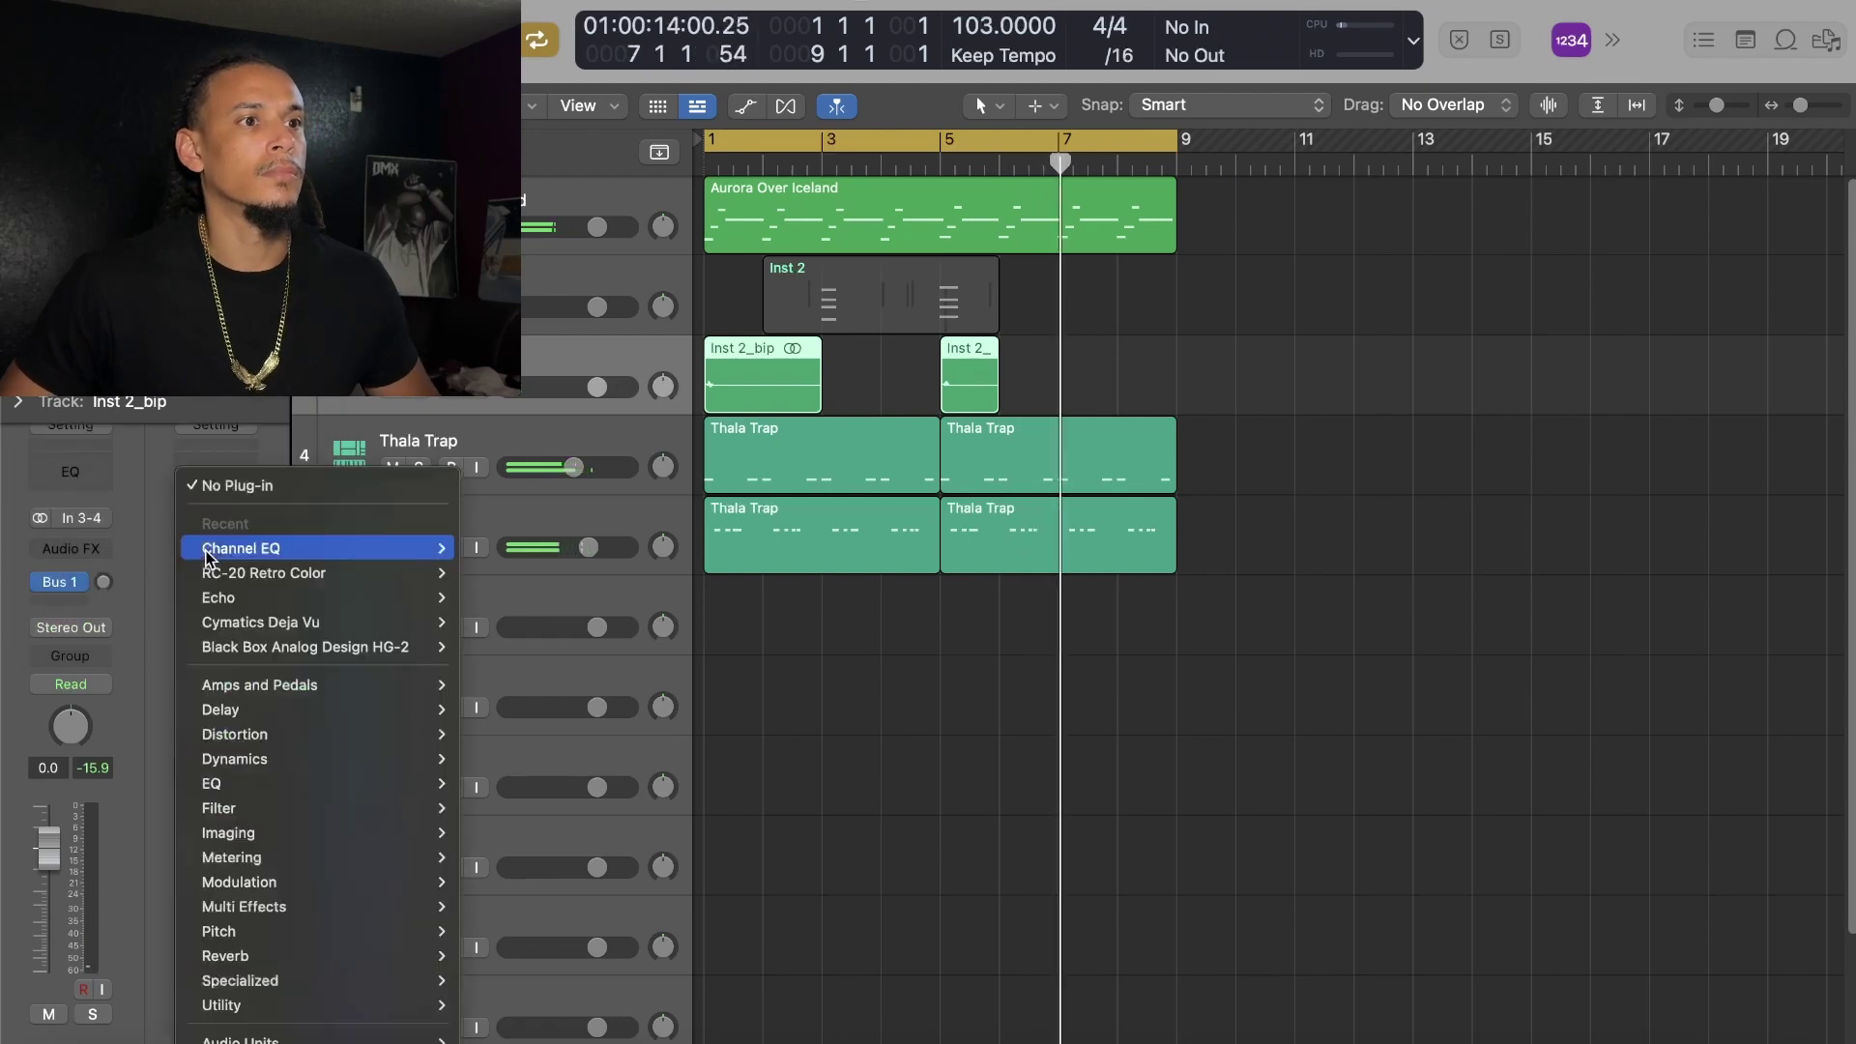
{"action": "left_click", "coordinate": [211, 597]}
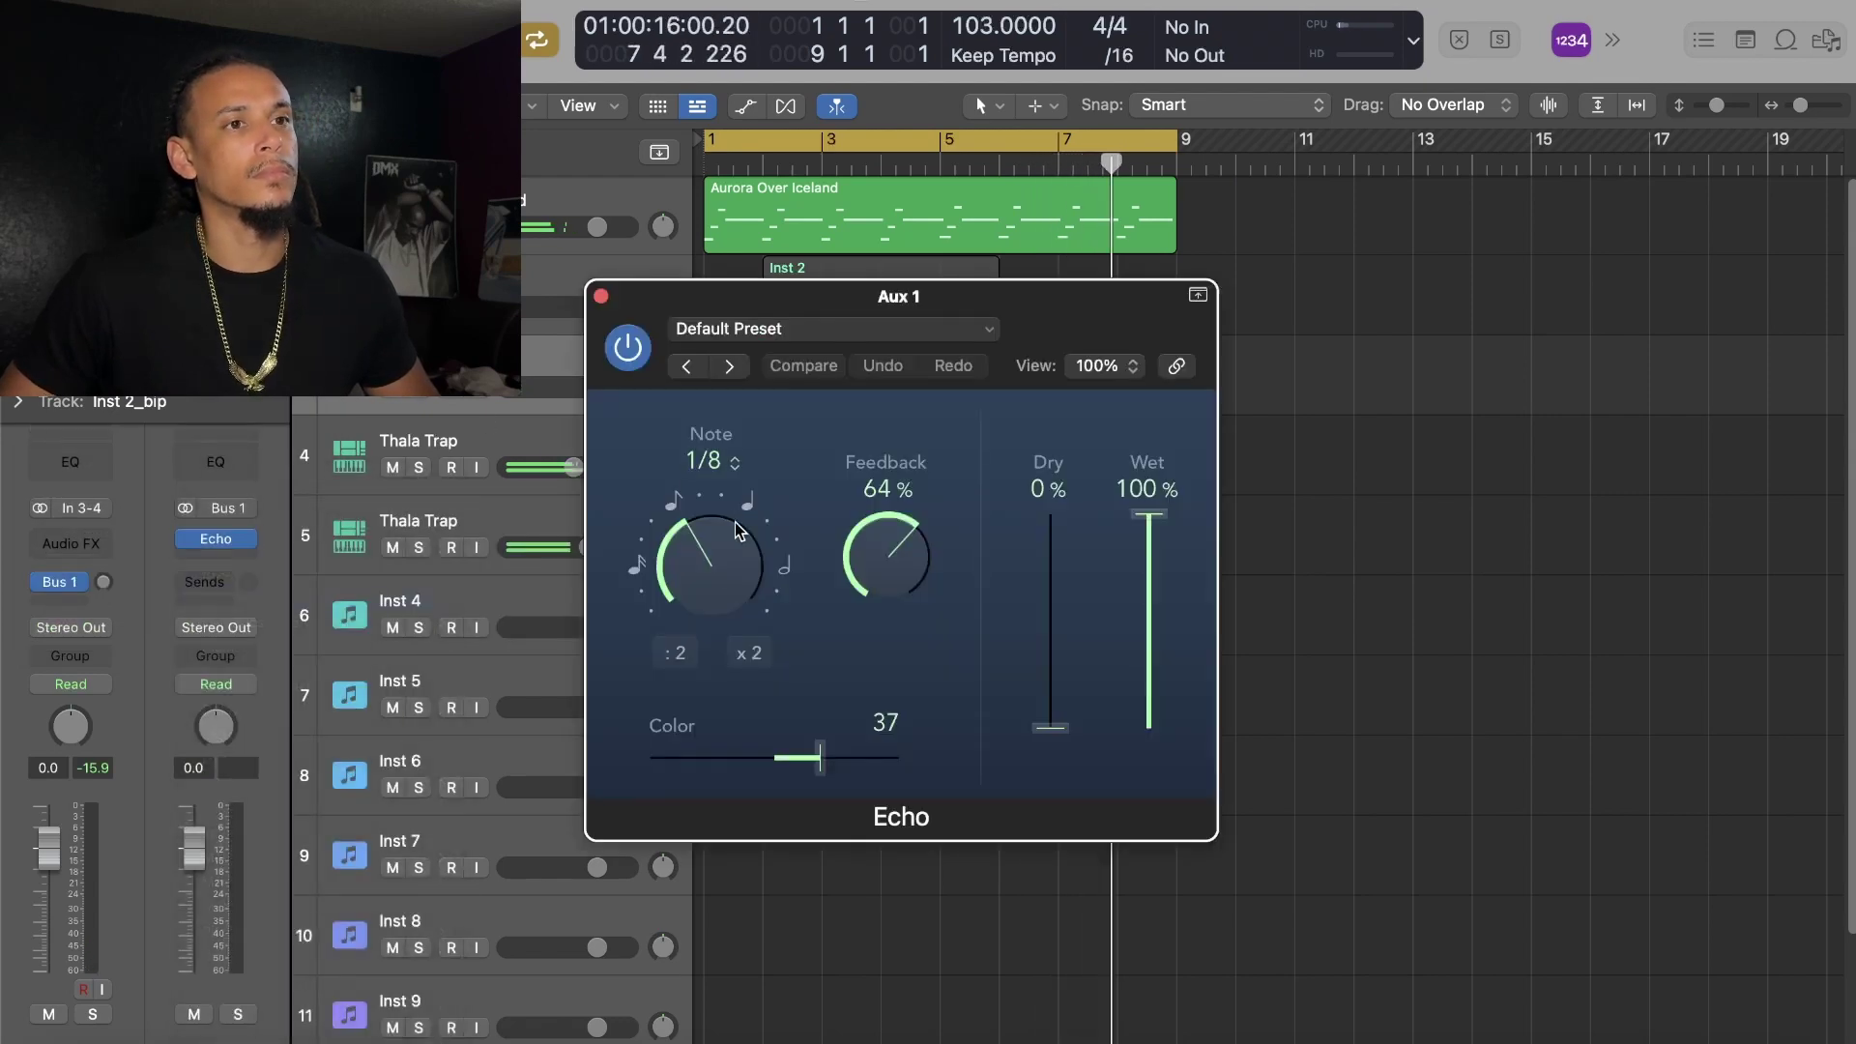
{"action": "left_click_drag", "start_coordinate": [723, 439], "coordinate": [725, 466]}
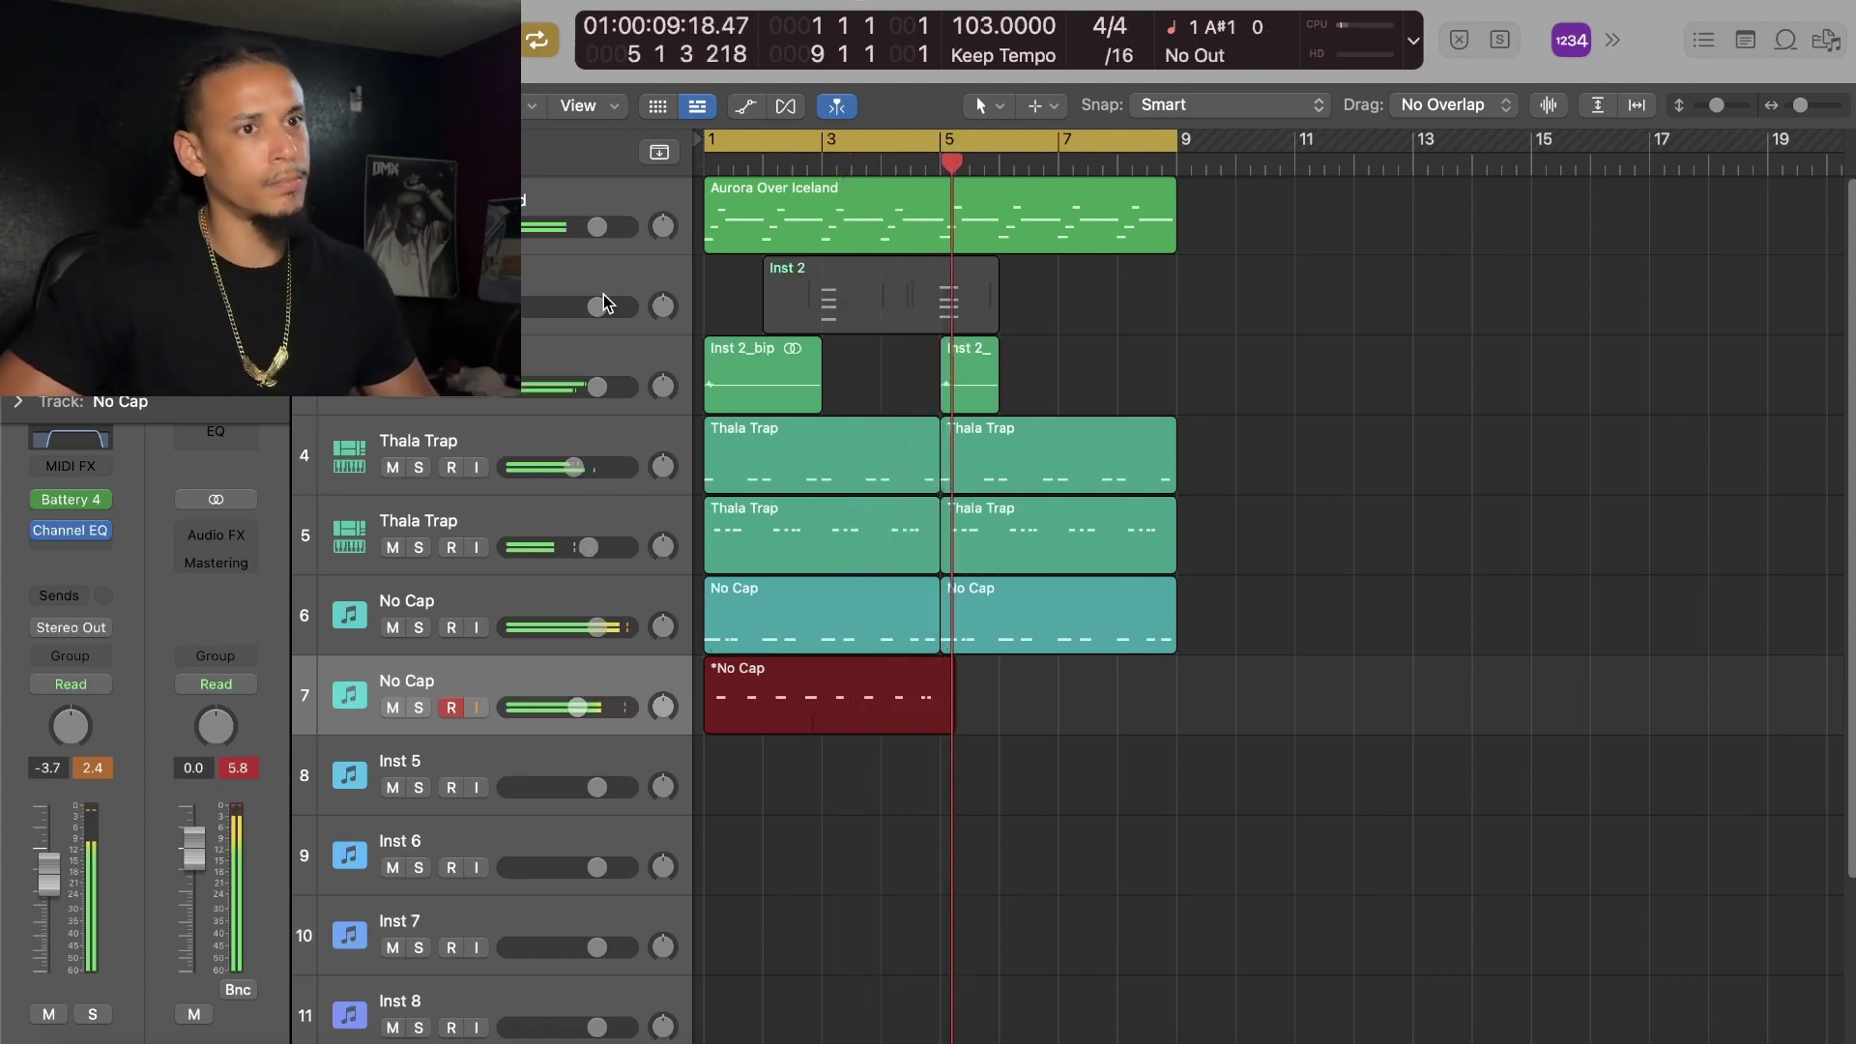
Step: Finish recording the second No Cap pattern on track 7 and open its notes in the piano roll
{"action": "key", "text": "space"}
{"action": "key", "text": "e"}
{"action": "left_click", "coordinate": [1015, 864]}
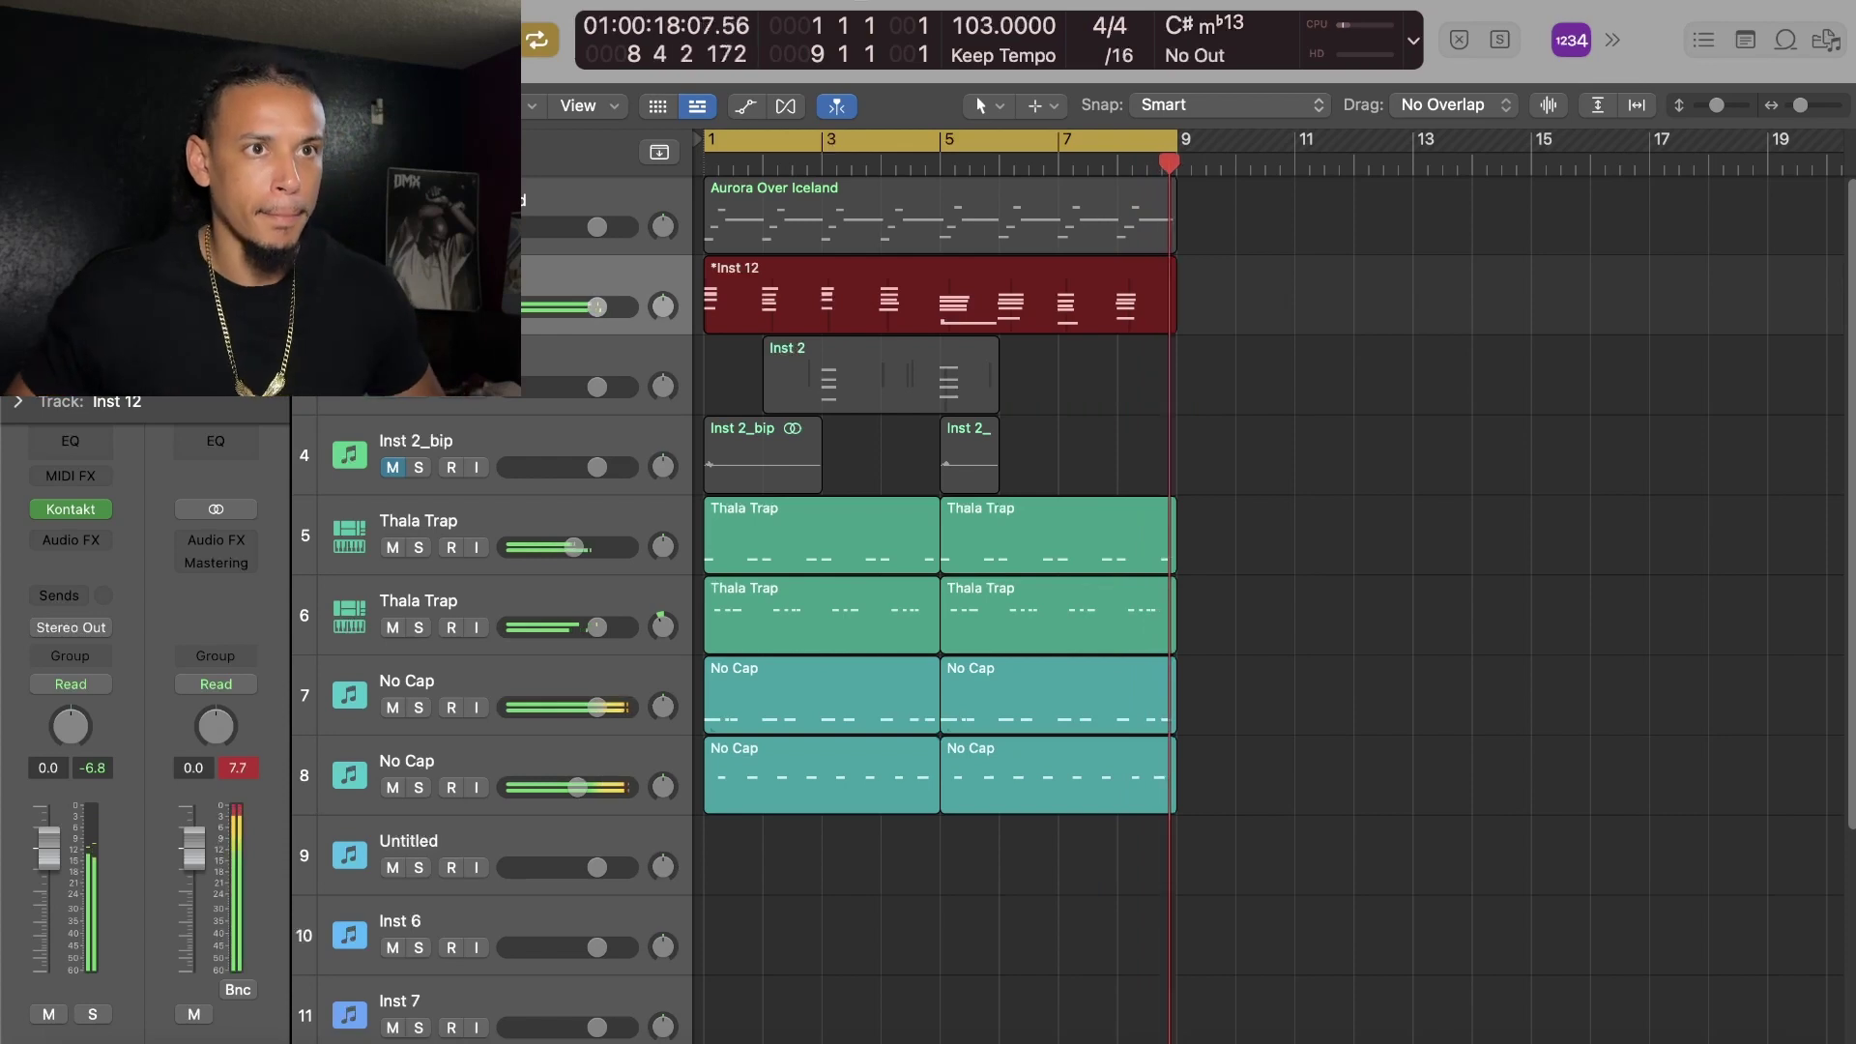
Step: Finish recording the chord part on the Inst 12 track over bars 1 to 8
{"action": "key", "text": "space"}
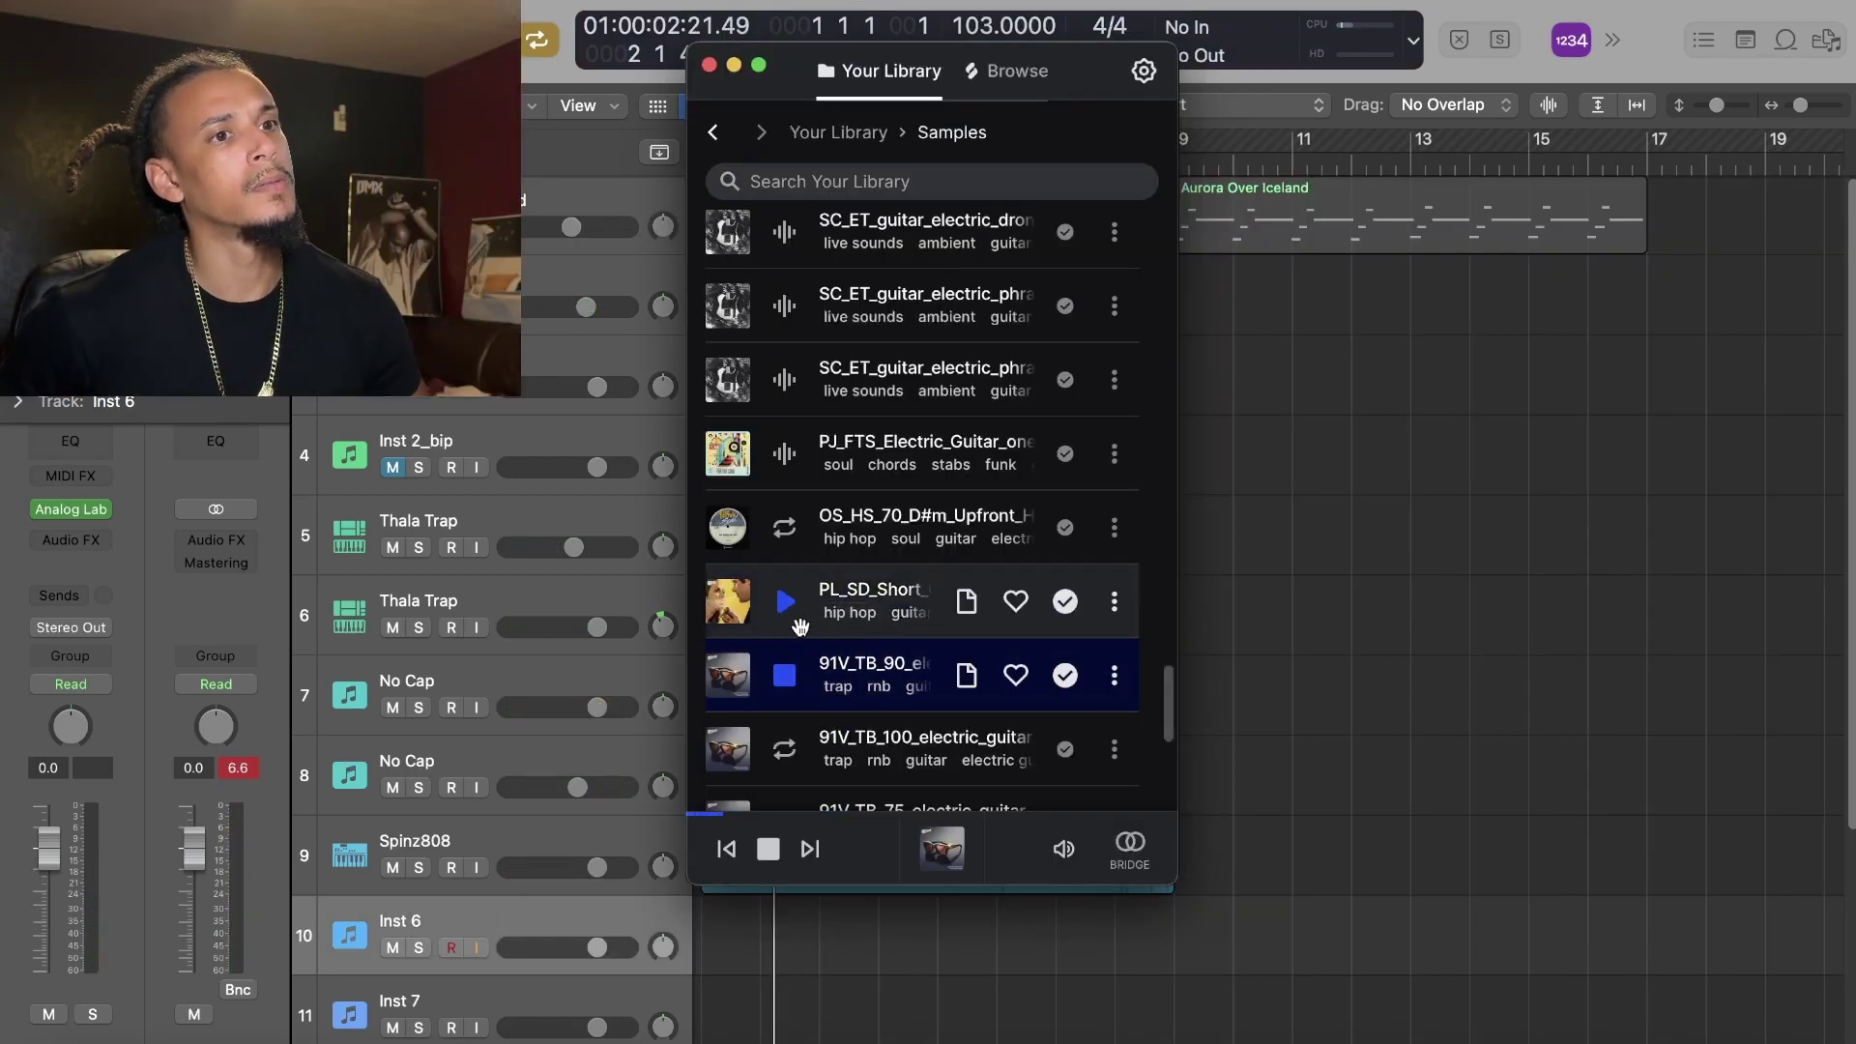
Step: Browse the electric guitar samples in the library and load Serato Sample as the instrument on the Inst 7 track
{"action": "scroll", "coordinate": [801, 626], "scroll_direction": "down", "scroll_amount": 4}
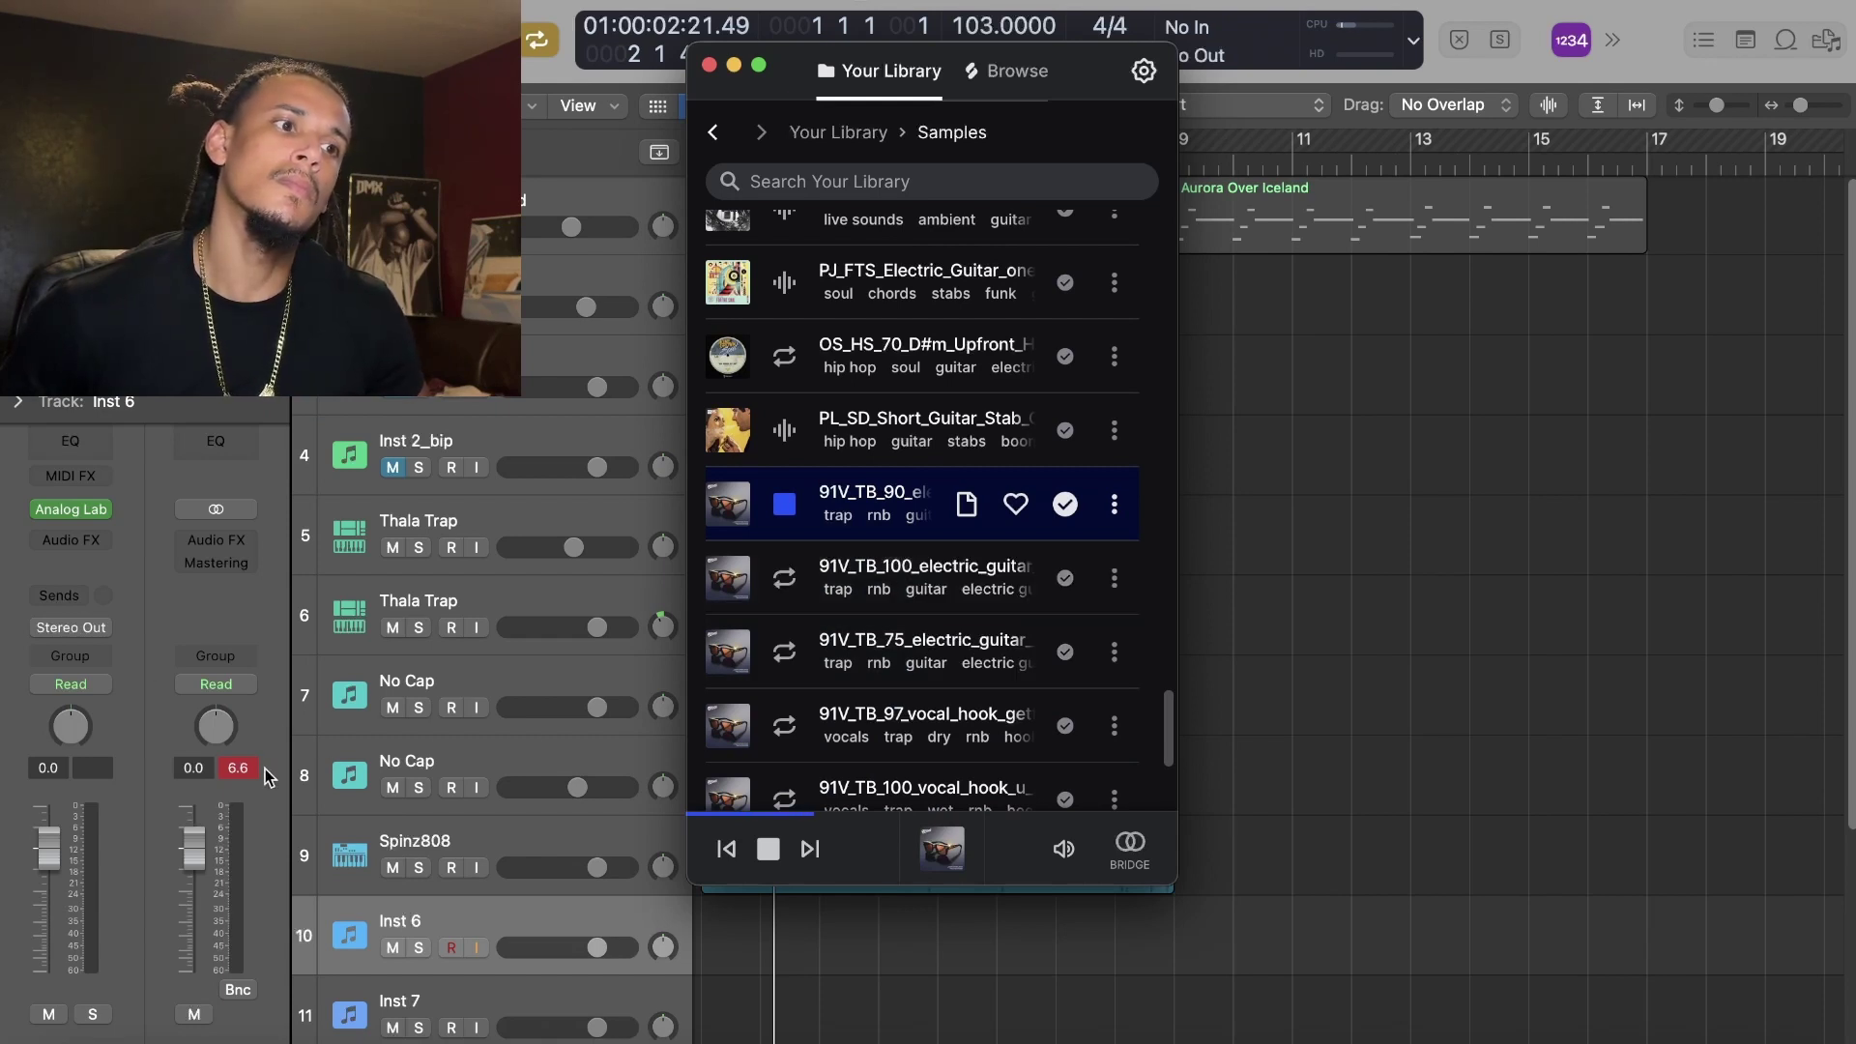
{"action": "left_click", "coordinate": [345, 1006]}
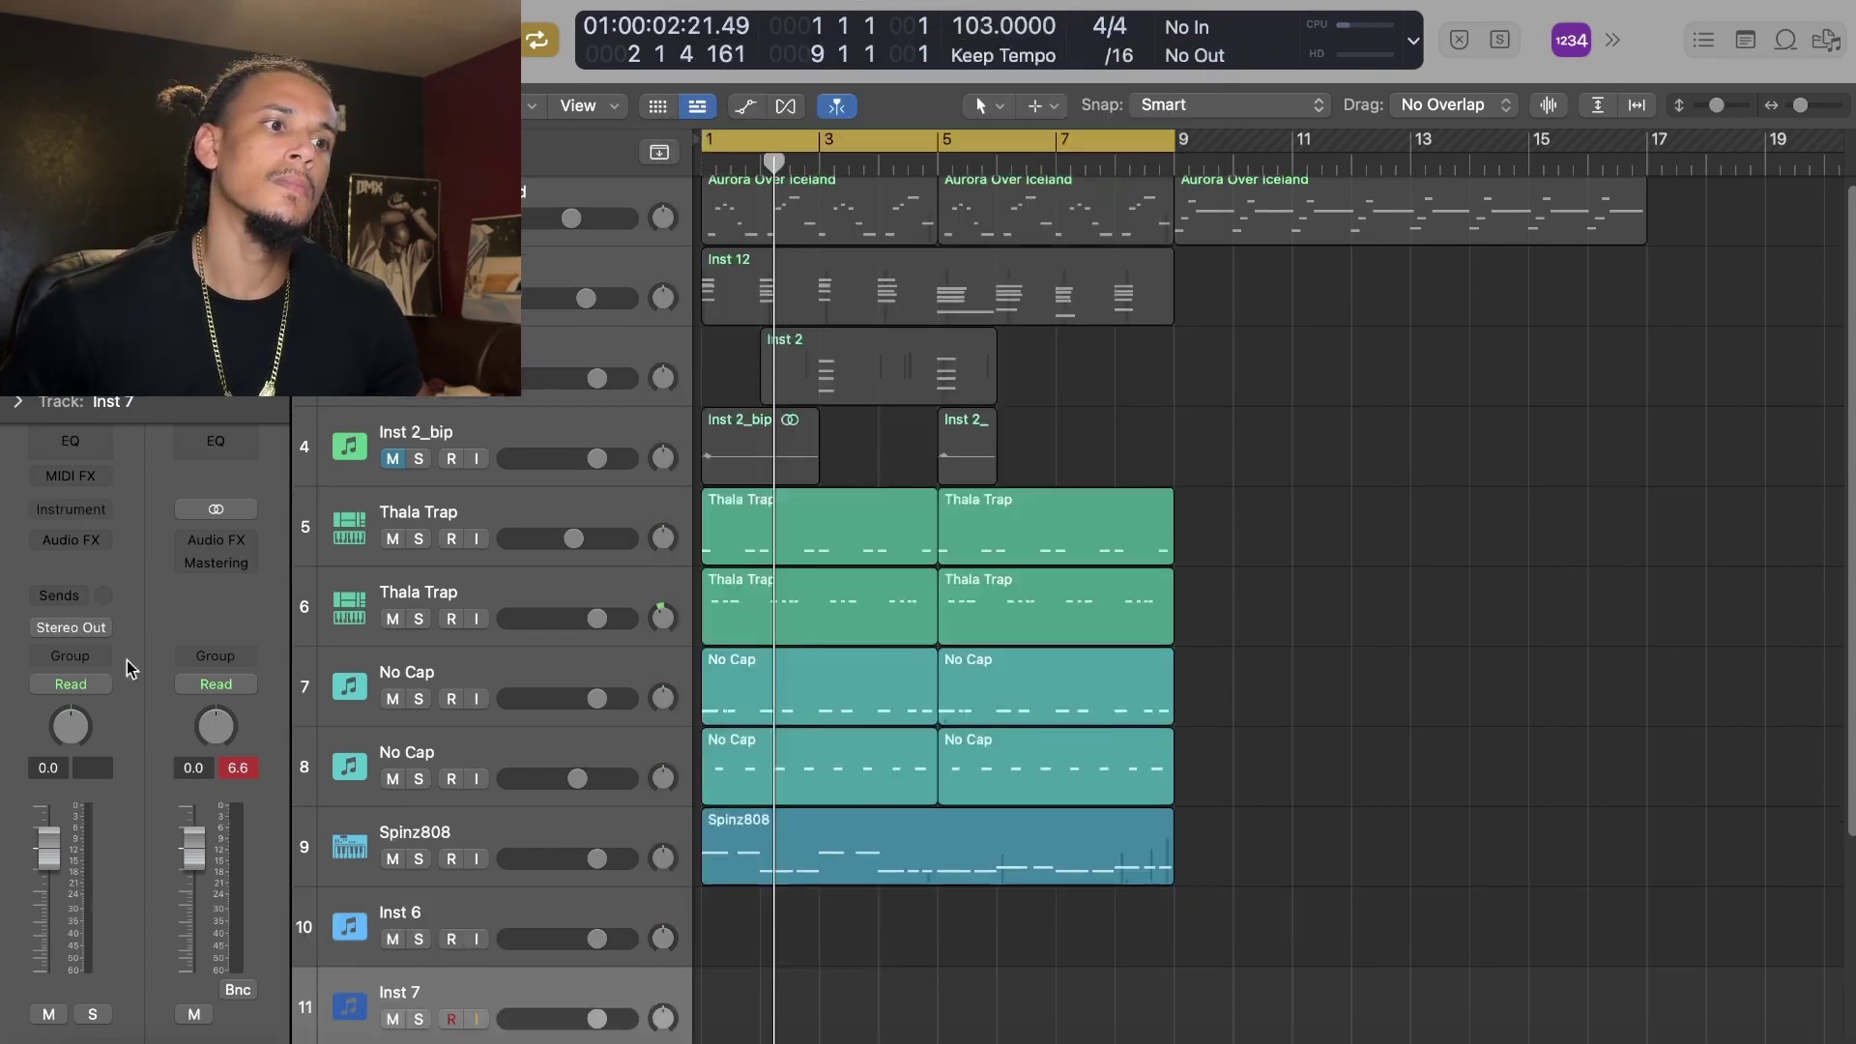
{"action": "left_click", "coordinate": [98, 512]}
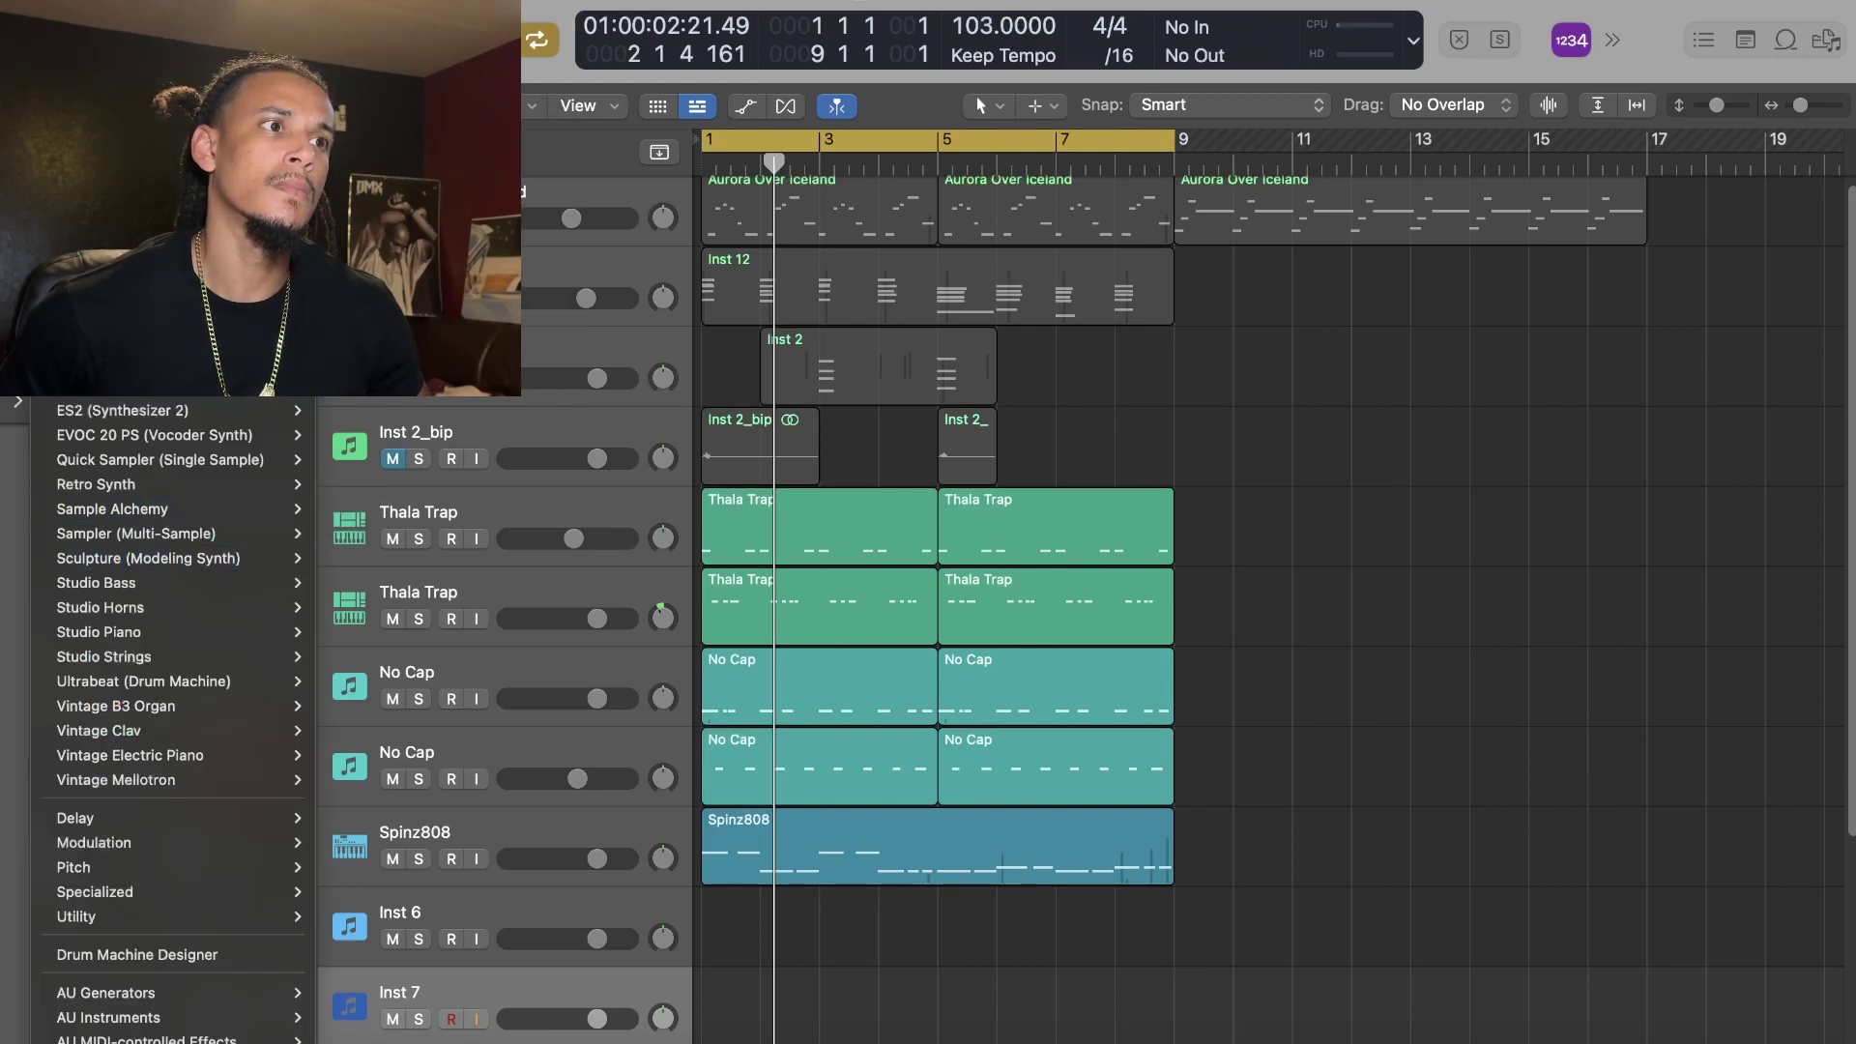
{"action": "left_click", "coordinate": [1284, 265]}
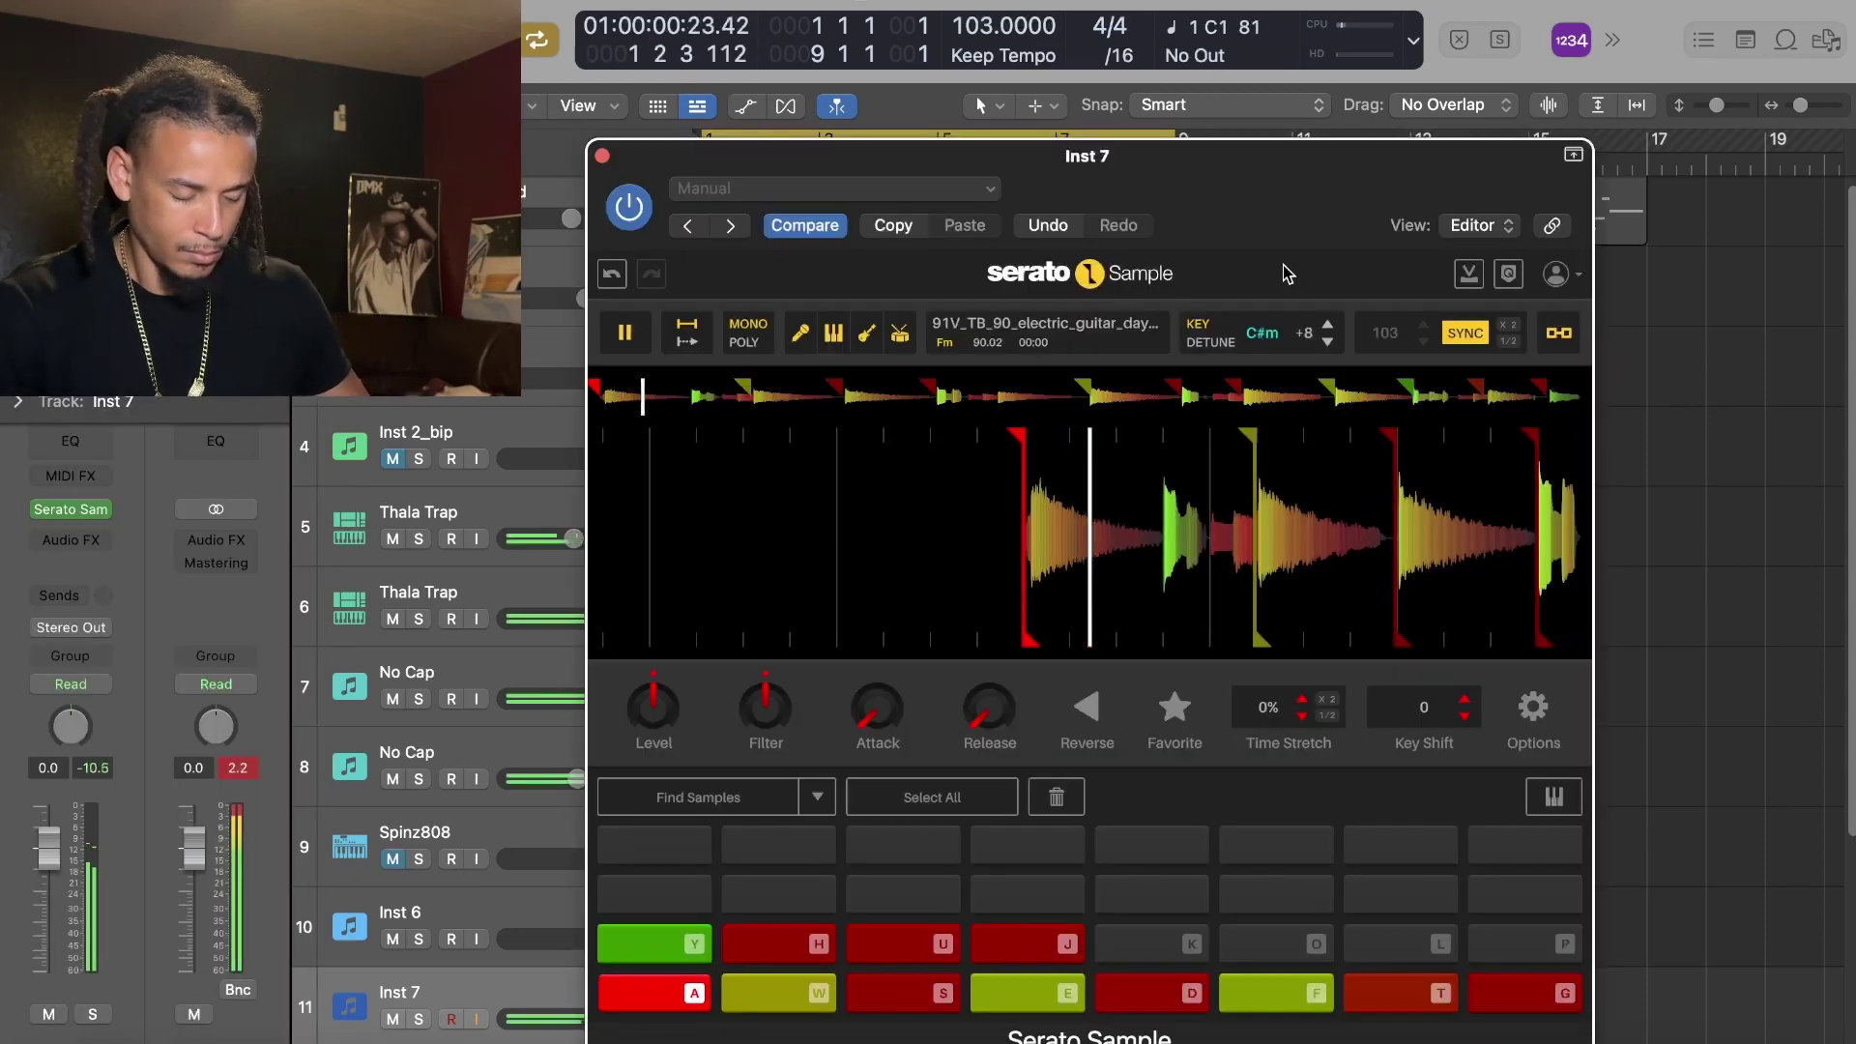
Step: Rehearse the W, S and H guitar slices in Serato Sample over the beat and start recording on Inst 7
{"action": "key", "text": "w"}
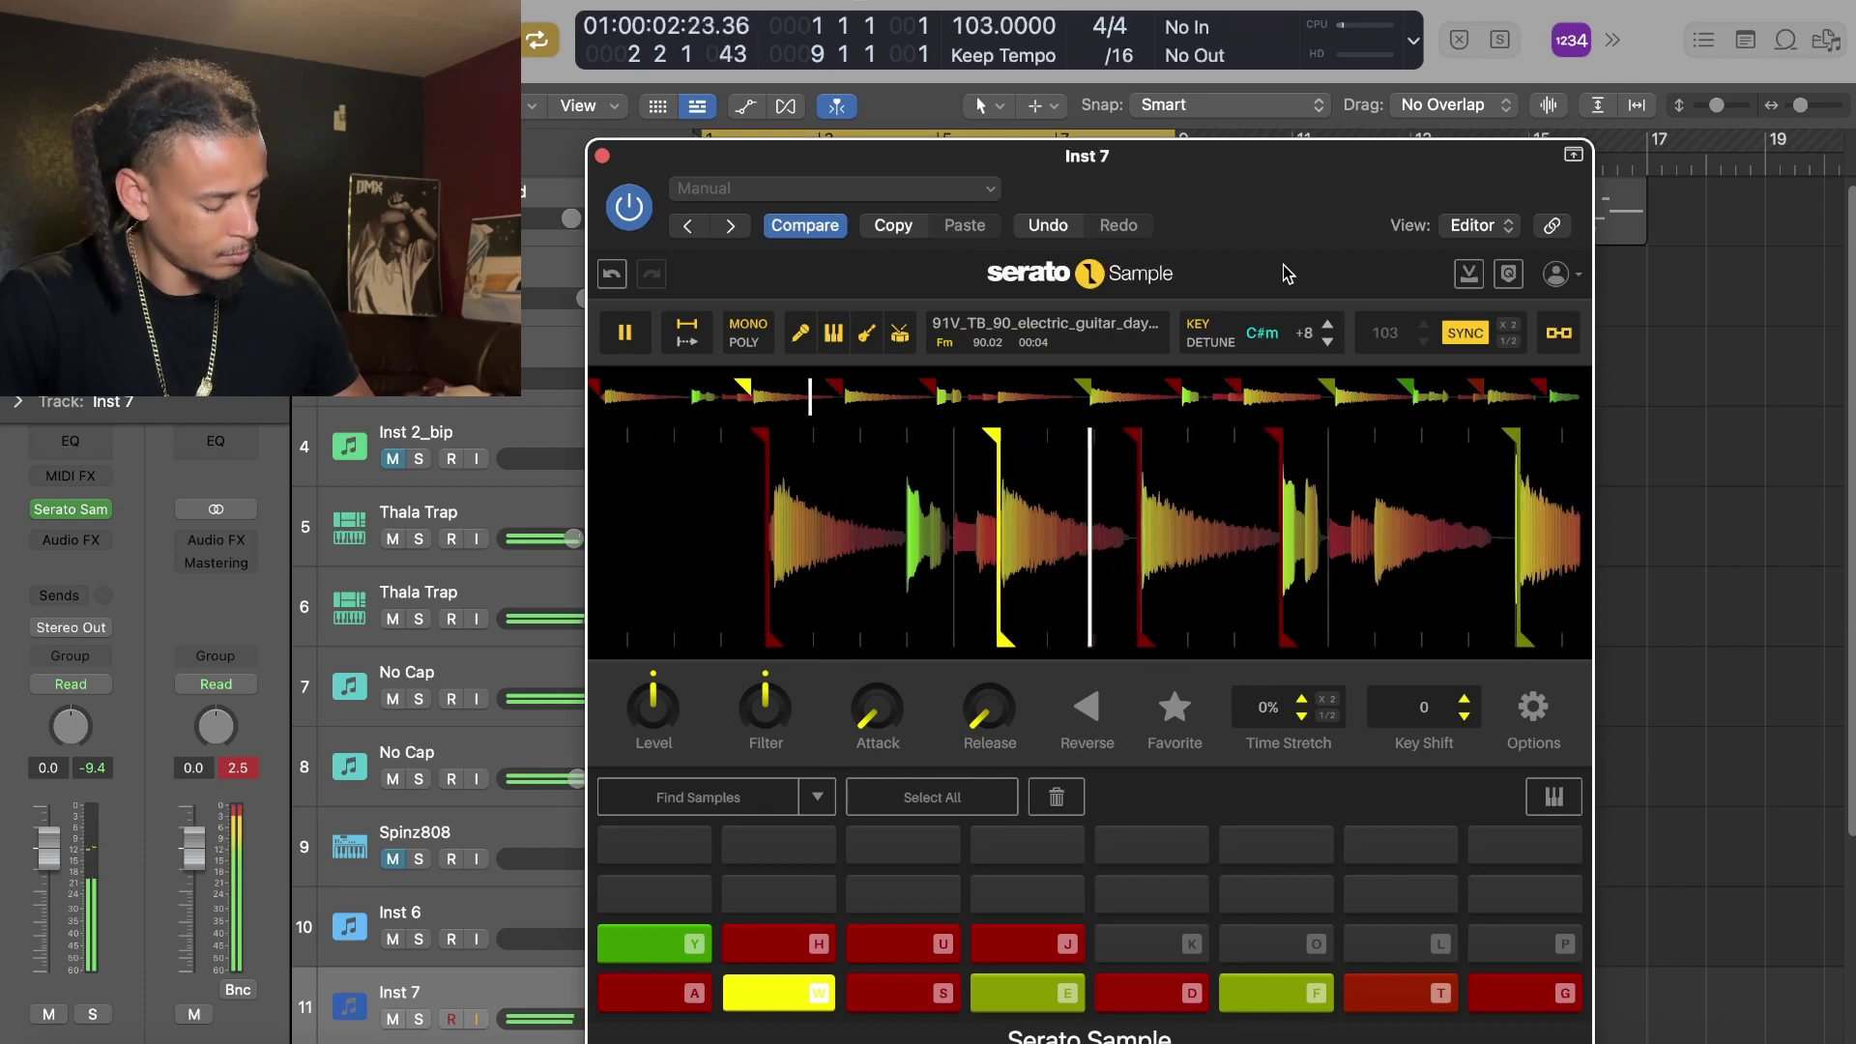
{"action": "key", "text": "s"}
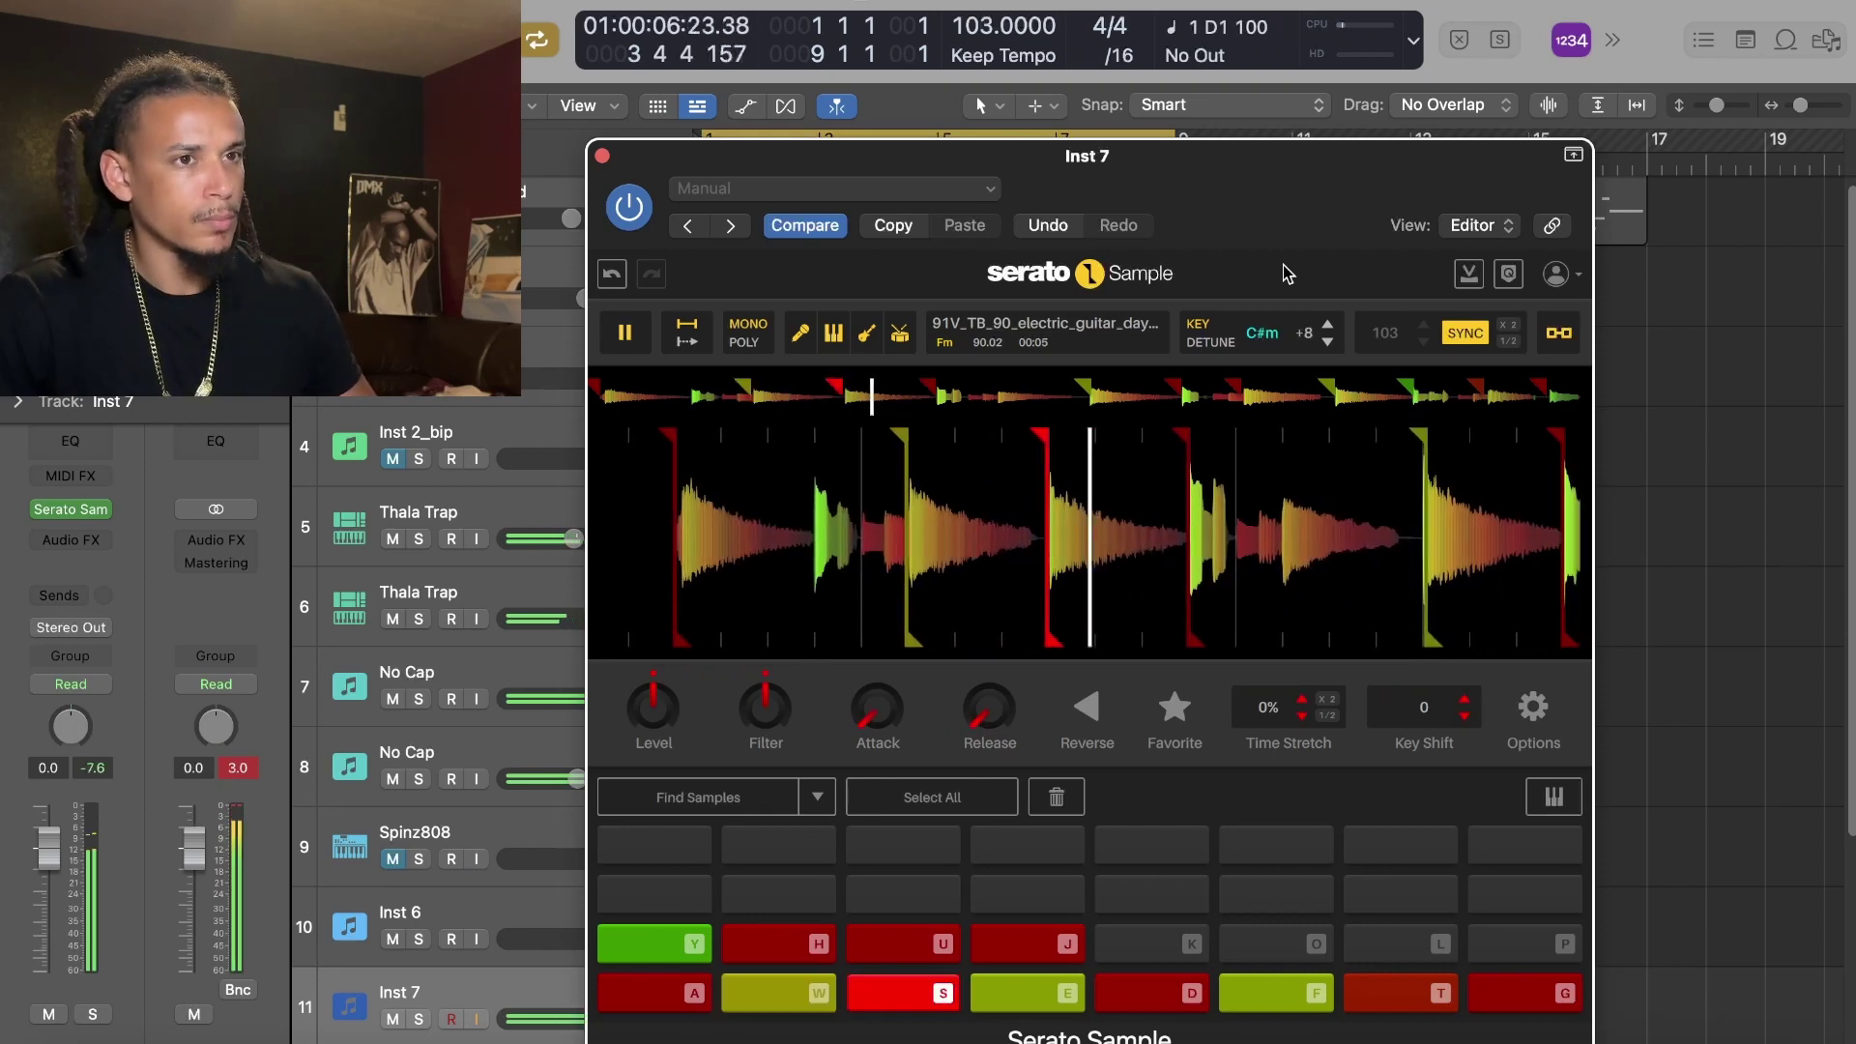
{"action": "key", "text": "h"}
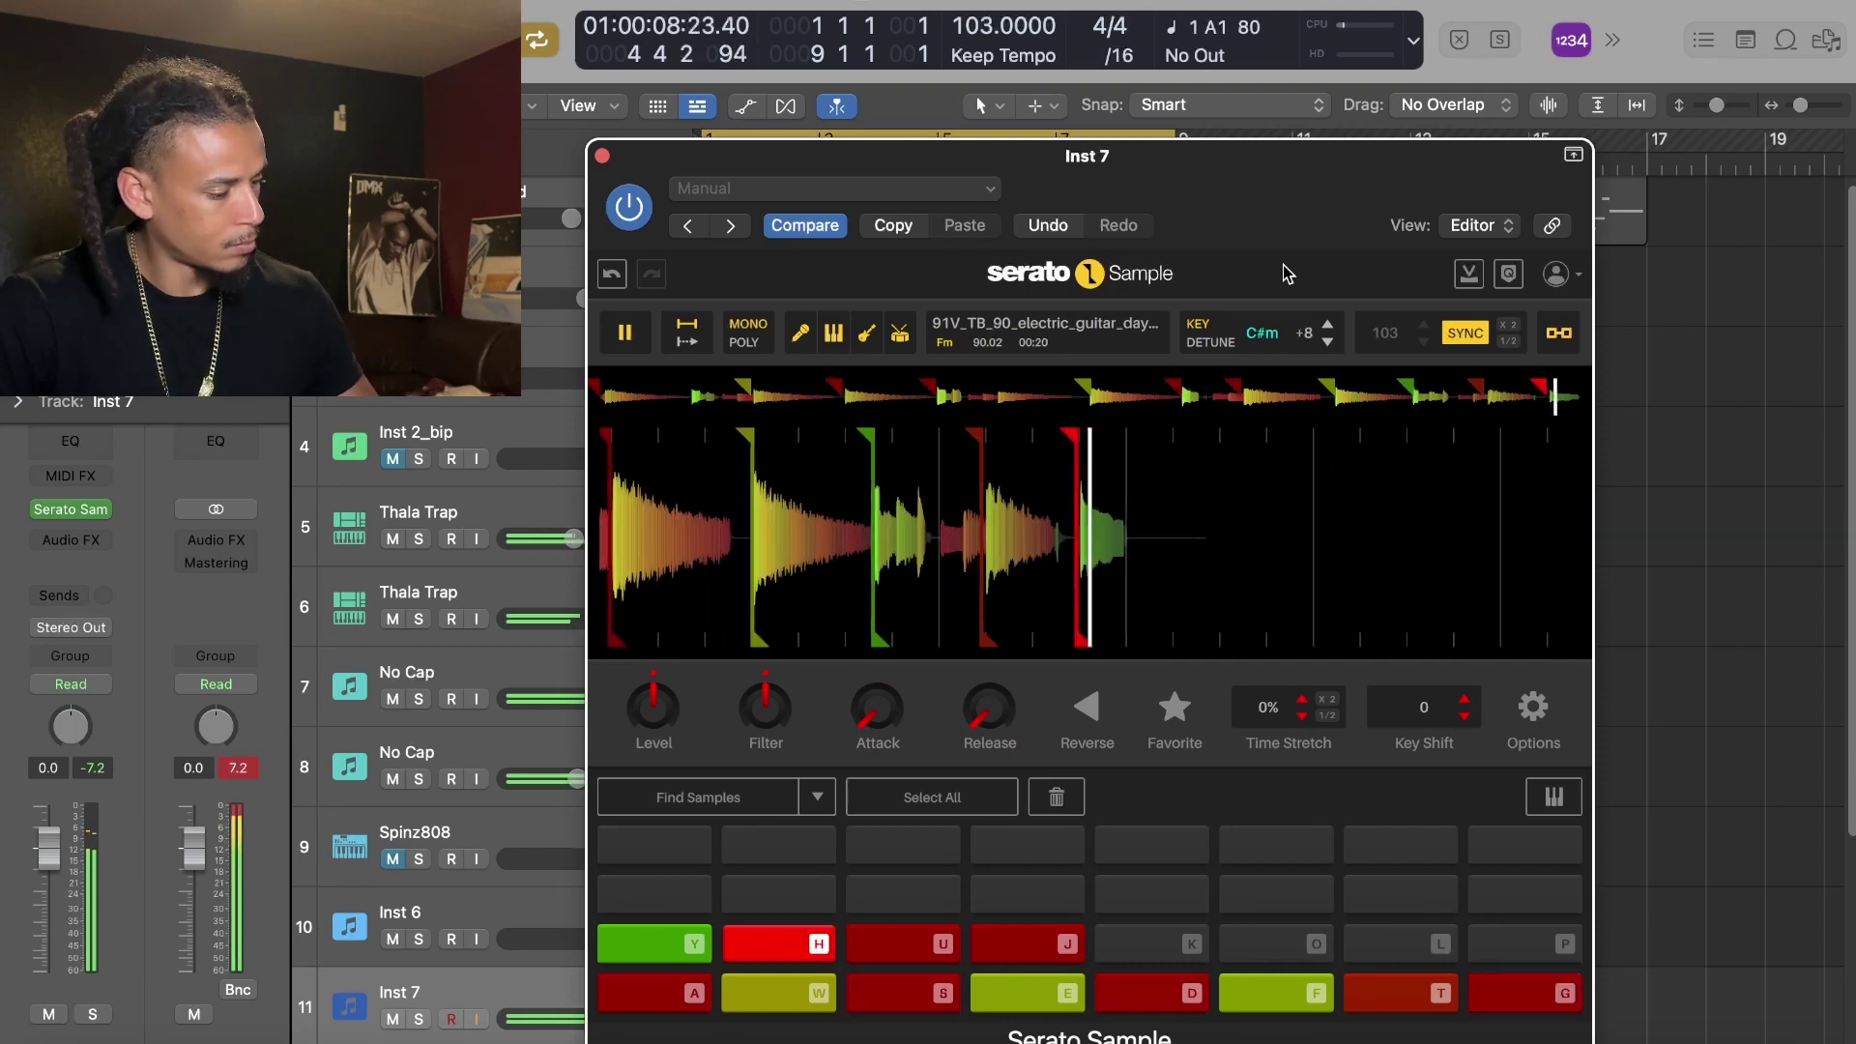
{"action": "key", "text": "s"}
{"action": "key", "text": "h"}
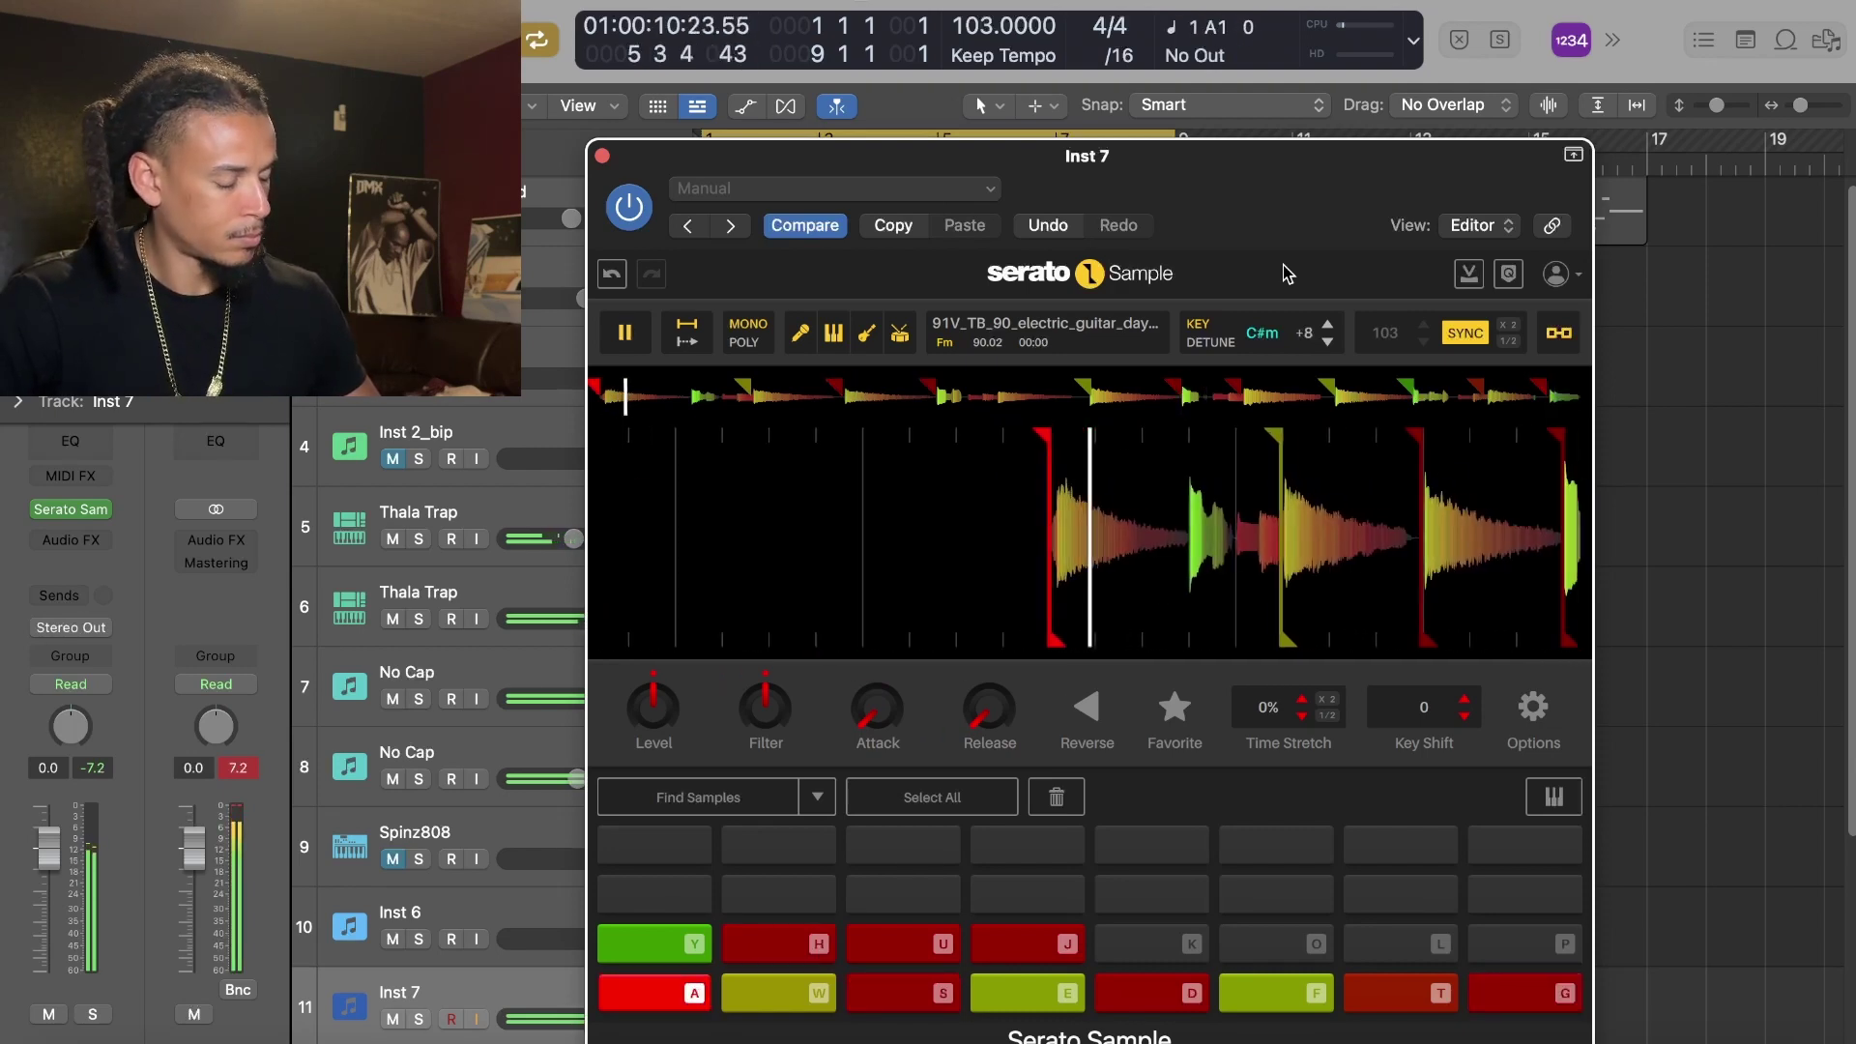
{"action": "key", "text": "w"}
{"action": "key", "text": "h"}
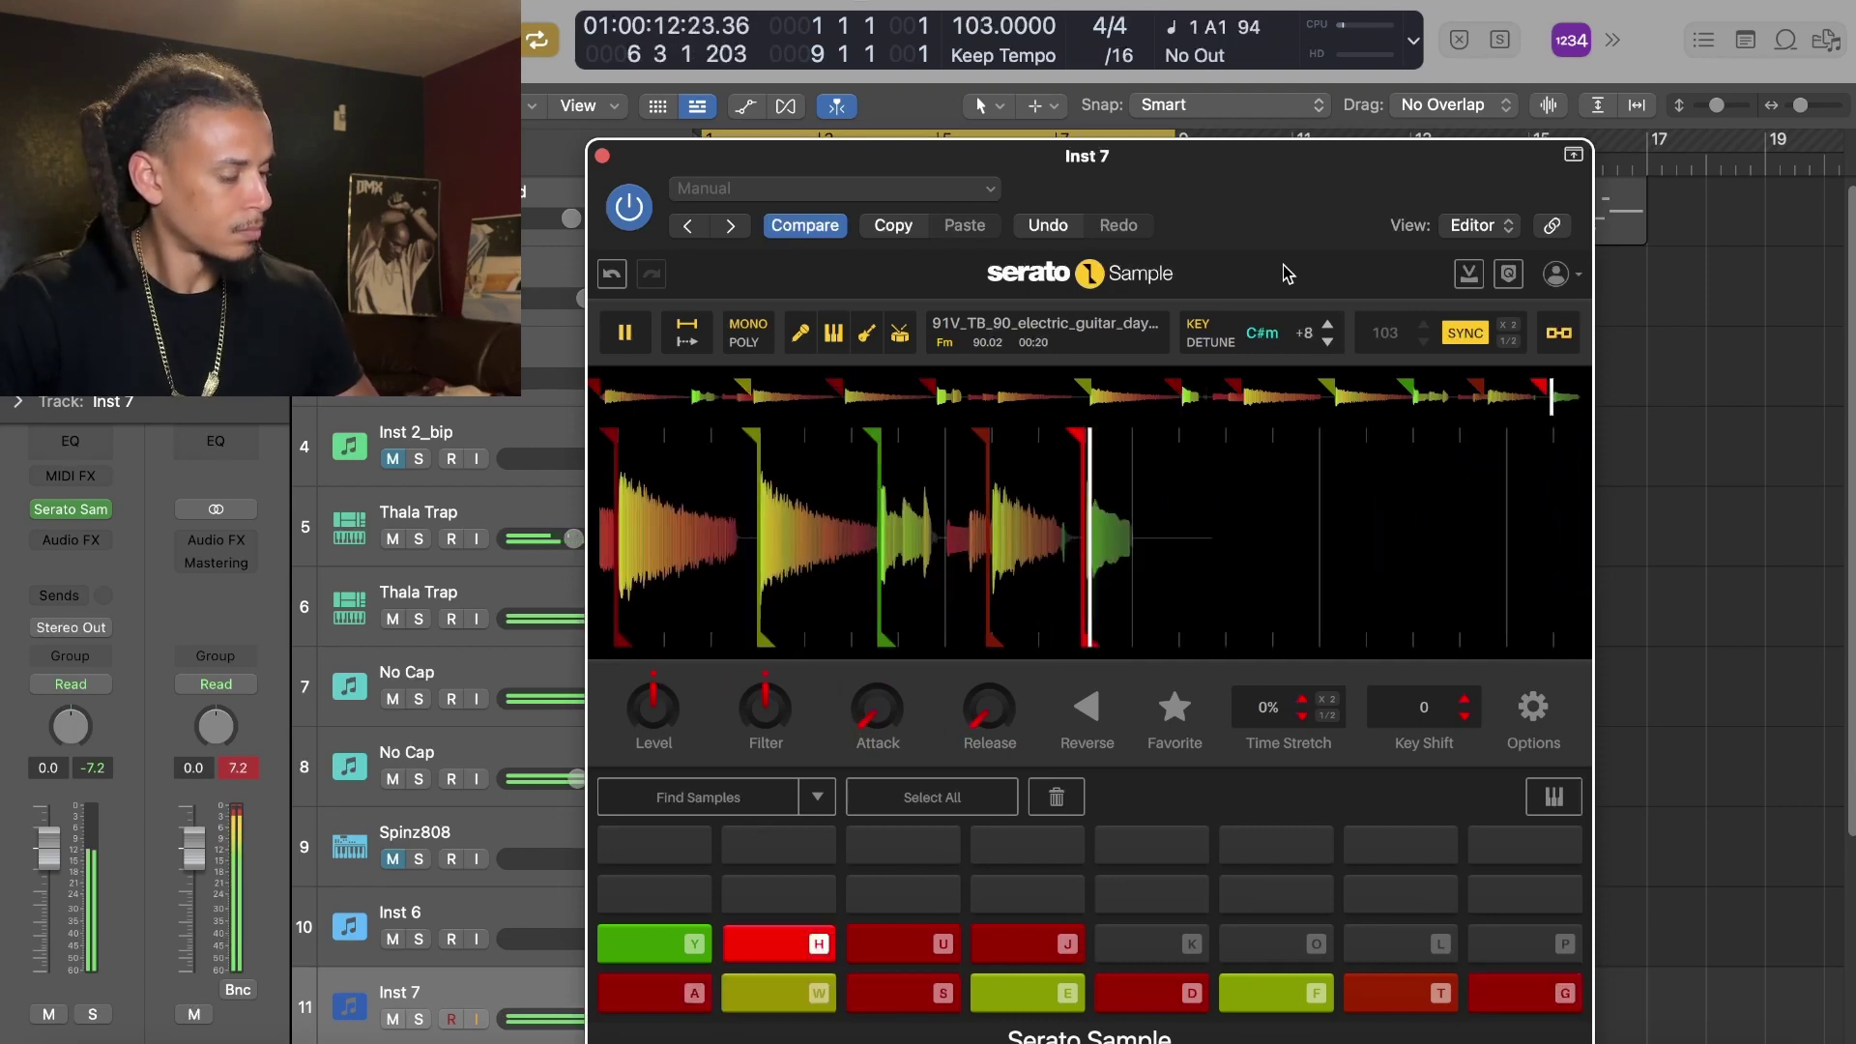
{"action": "key", "text": "r"}
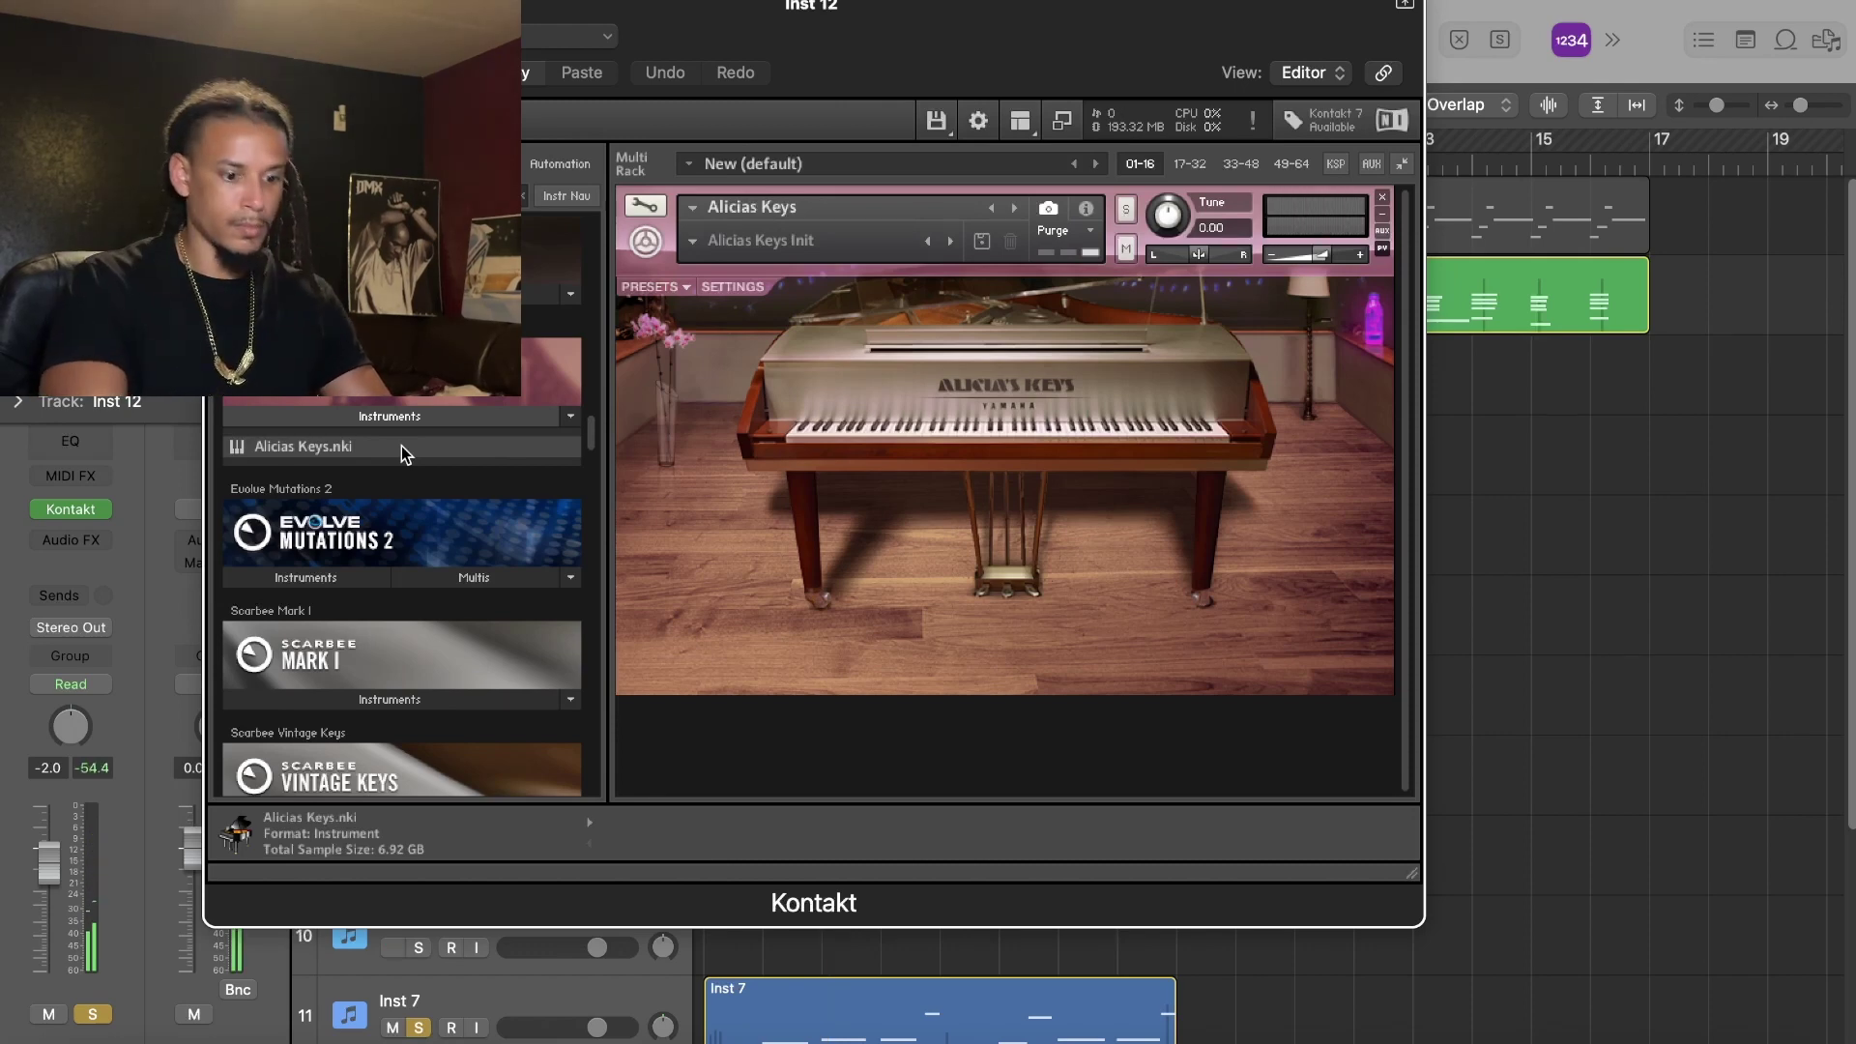
Step: Close the Kontakt window and record the next Alicias Keys chords on the Inst 12 track around bars 3 to 4
{"action": "key", "text": "space"}
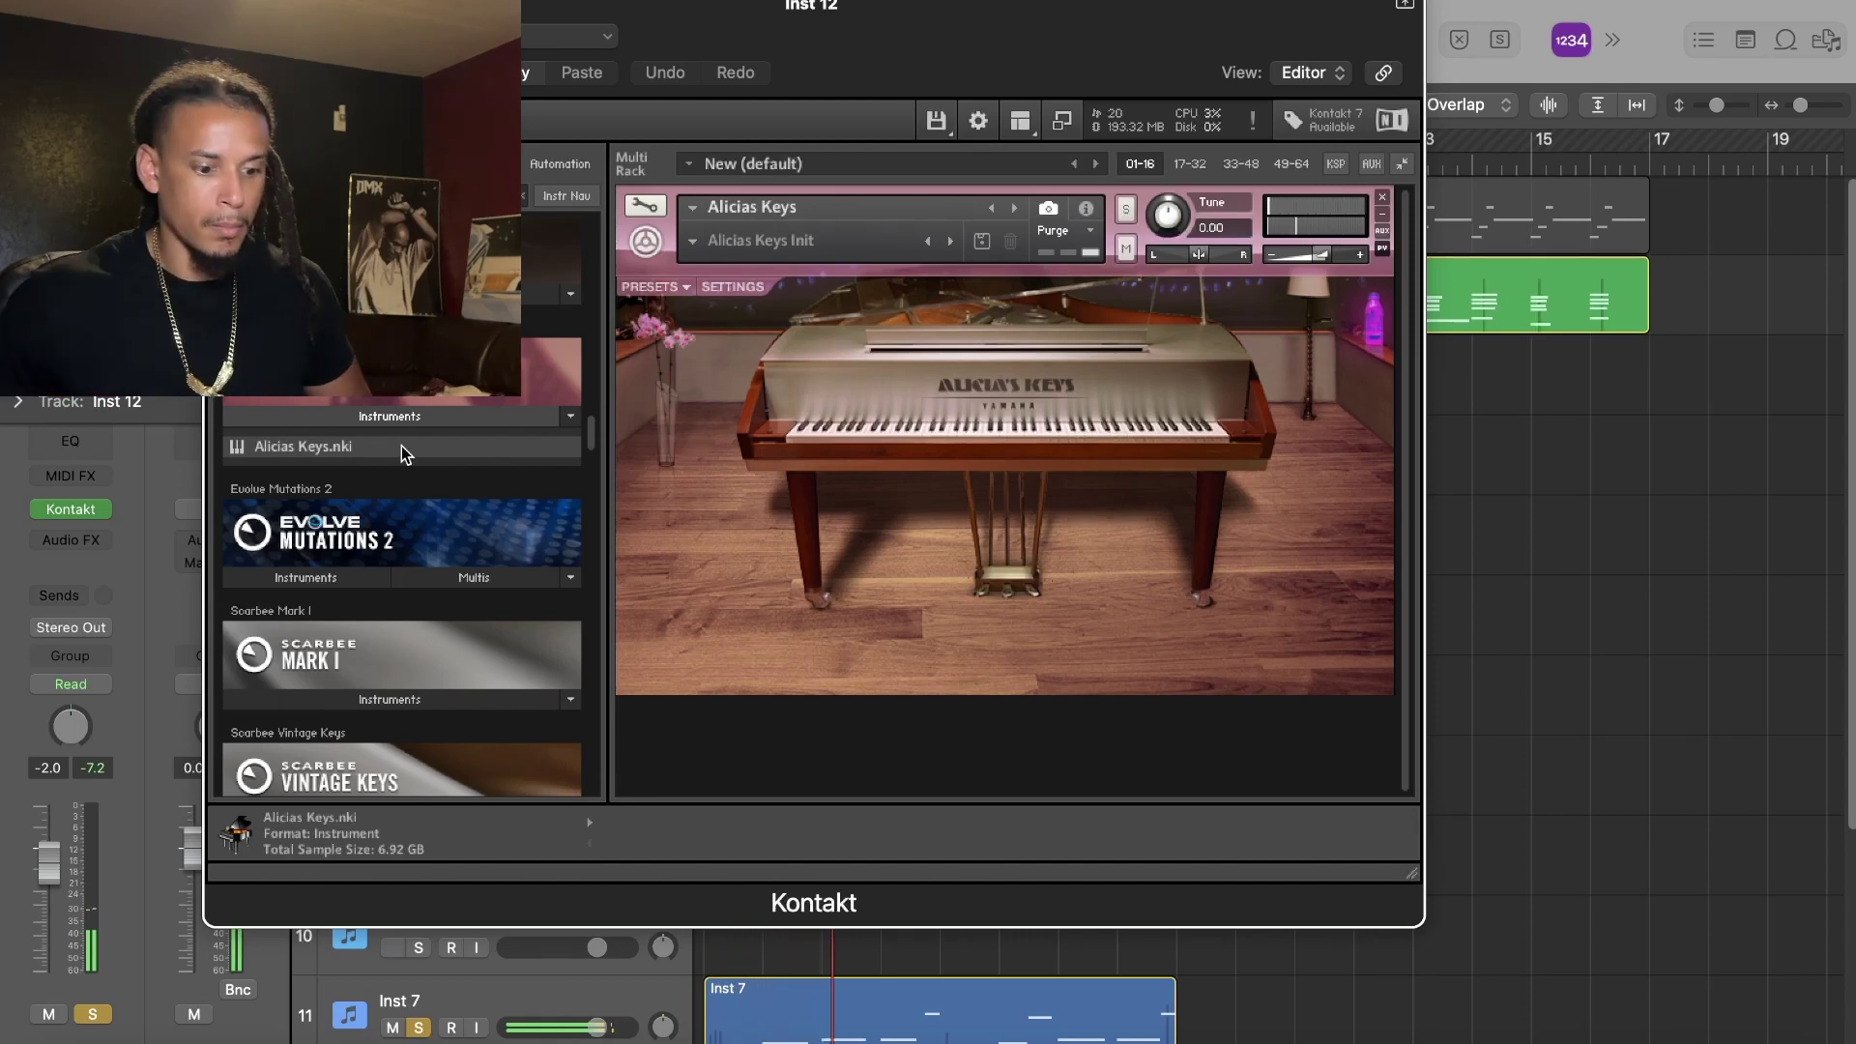
{"action": "key", "text": "super+w"}
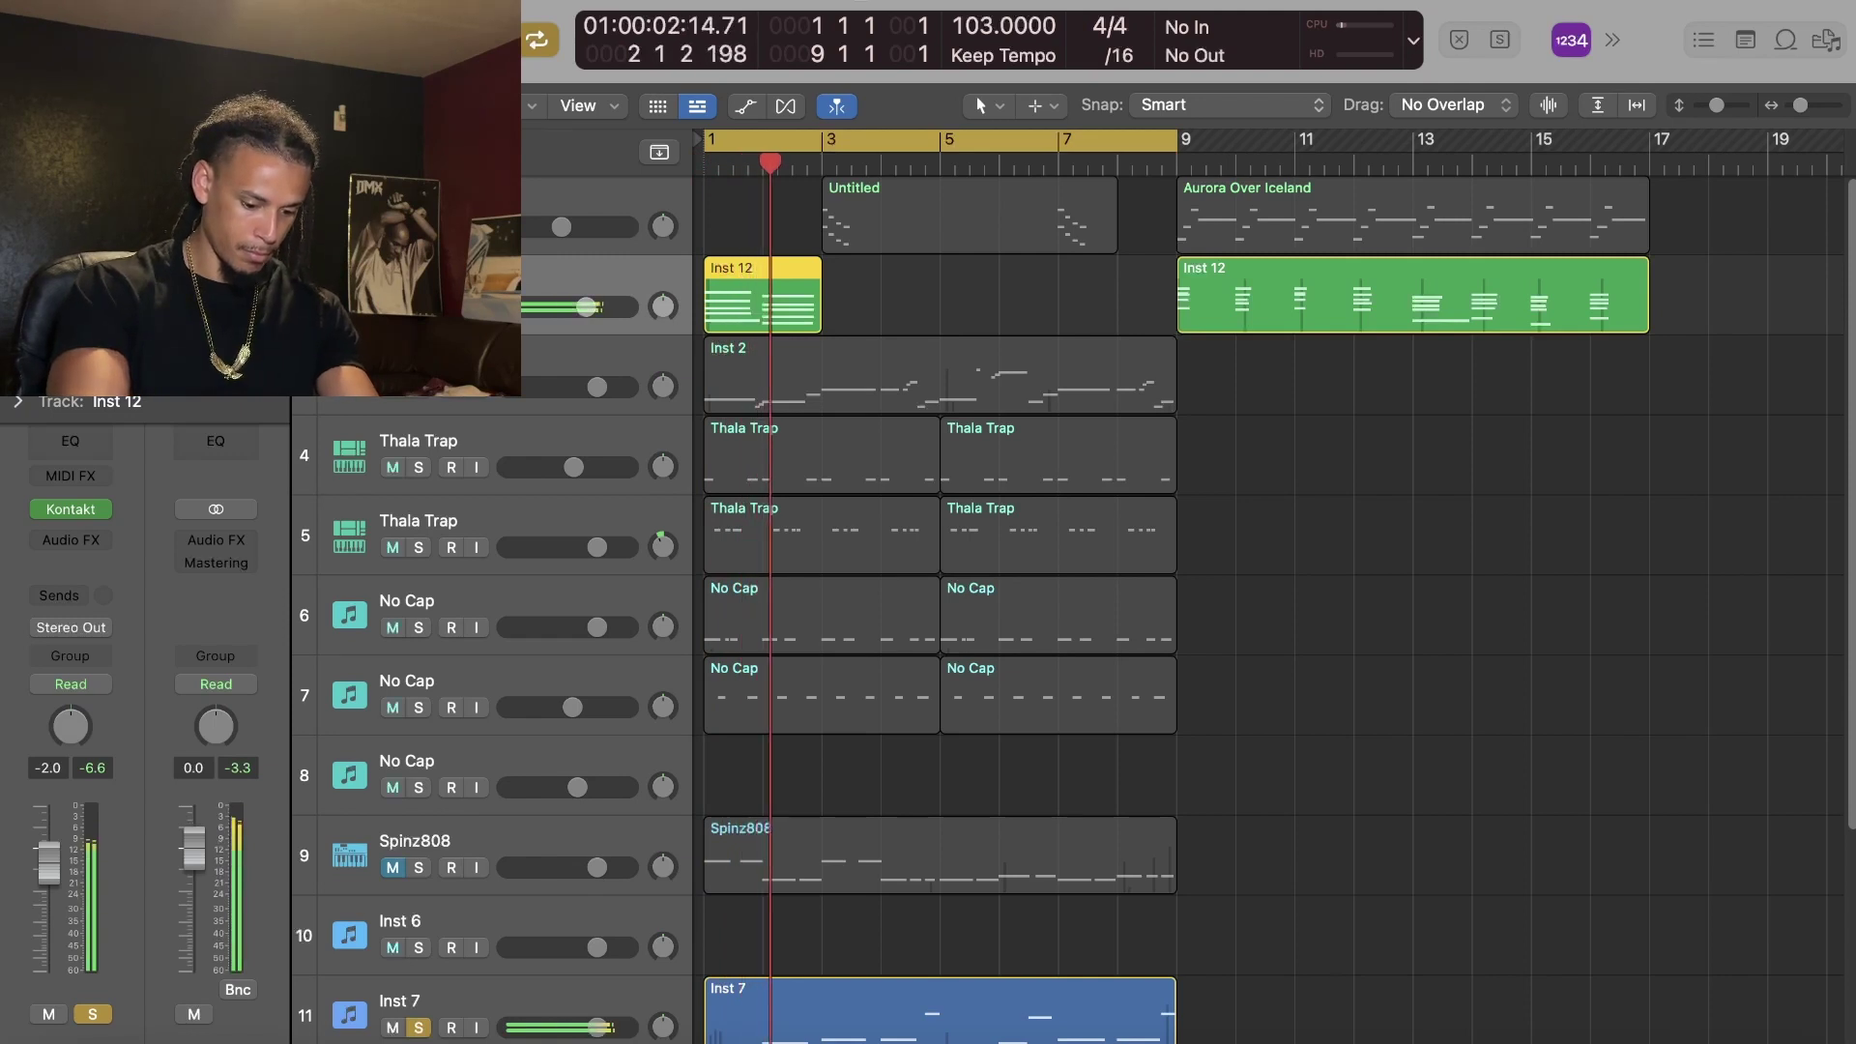
{"action": "key", "text": "r"}
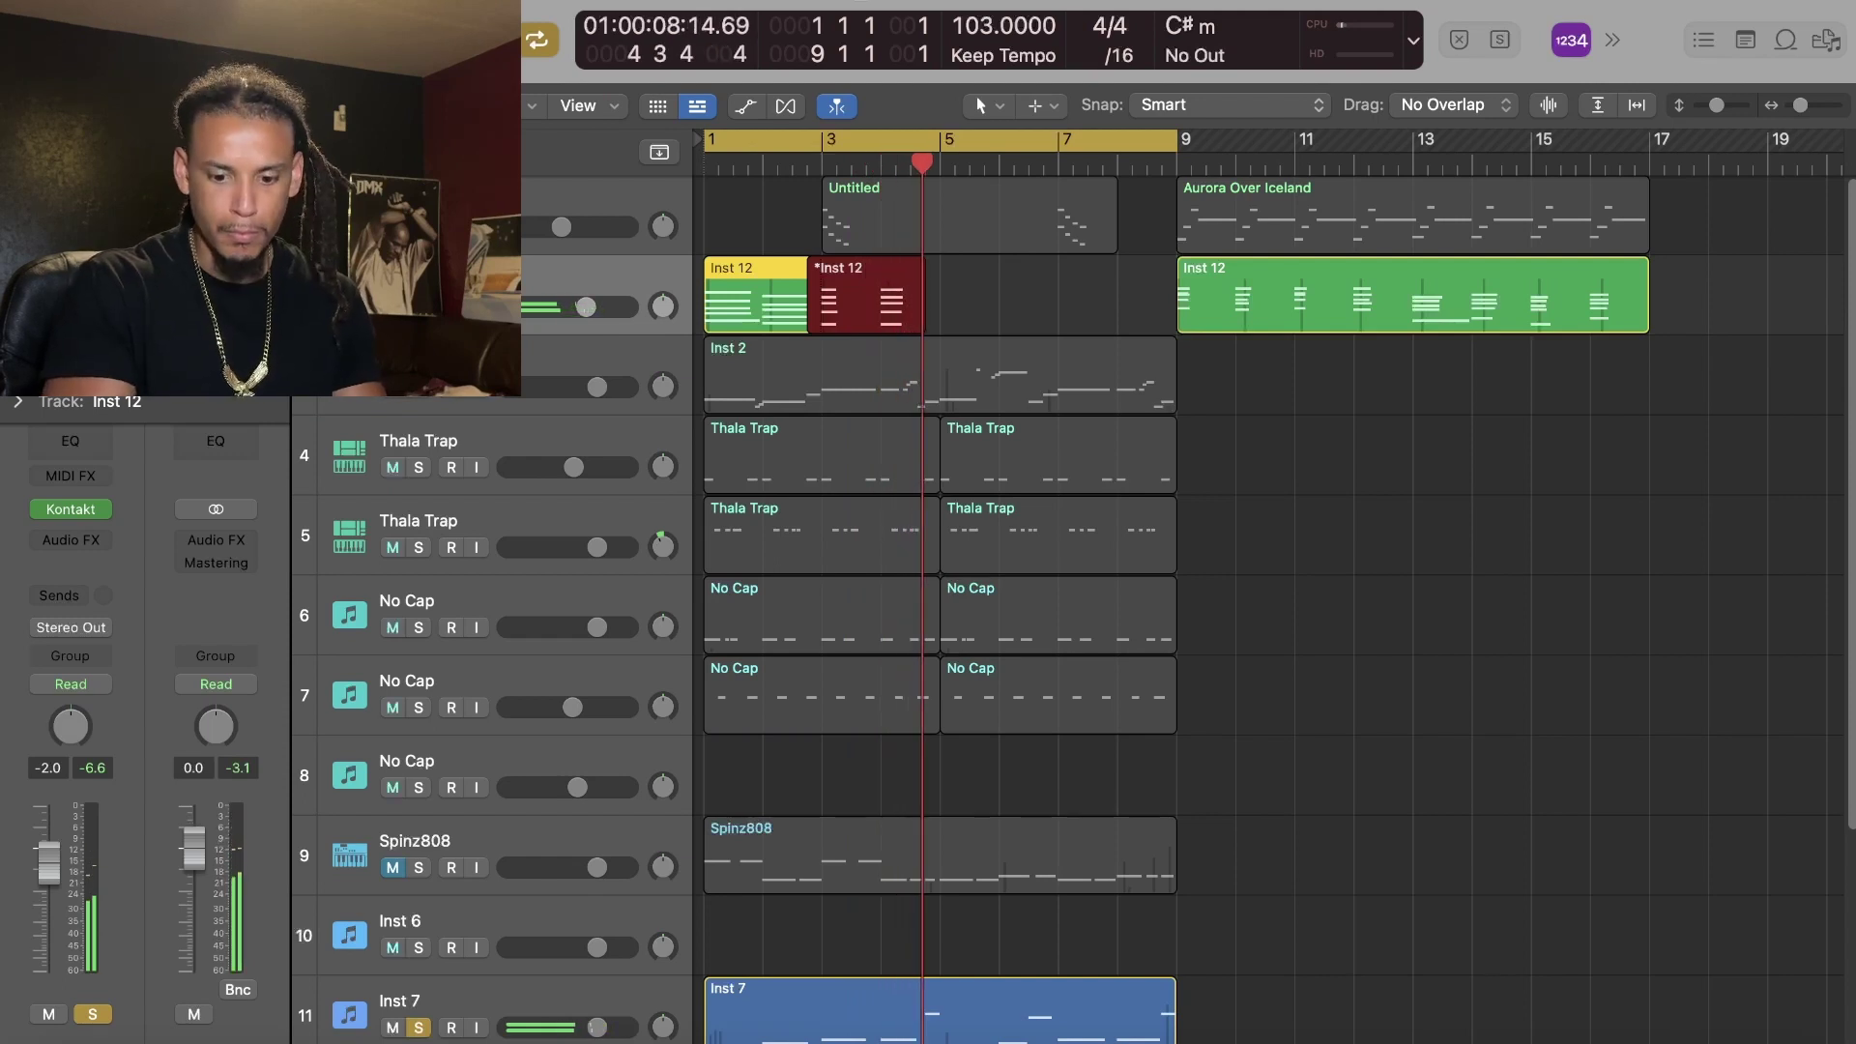
{"action": "key", "text": "space"}
Step: Play back the take and quantize the Inst 12 region at bars 3 to 4
{"action": "key", "text": "space"}
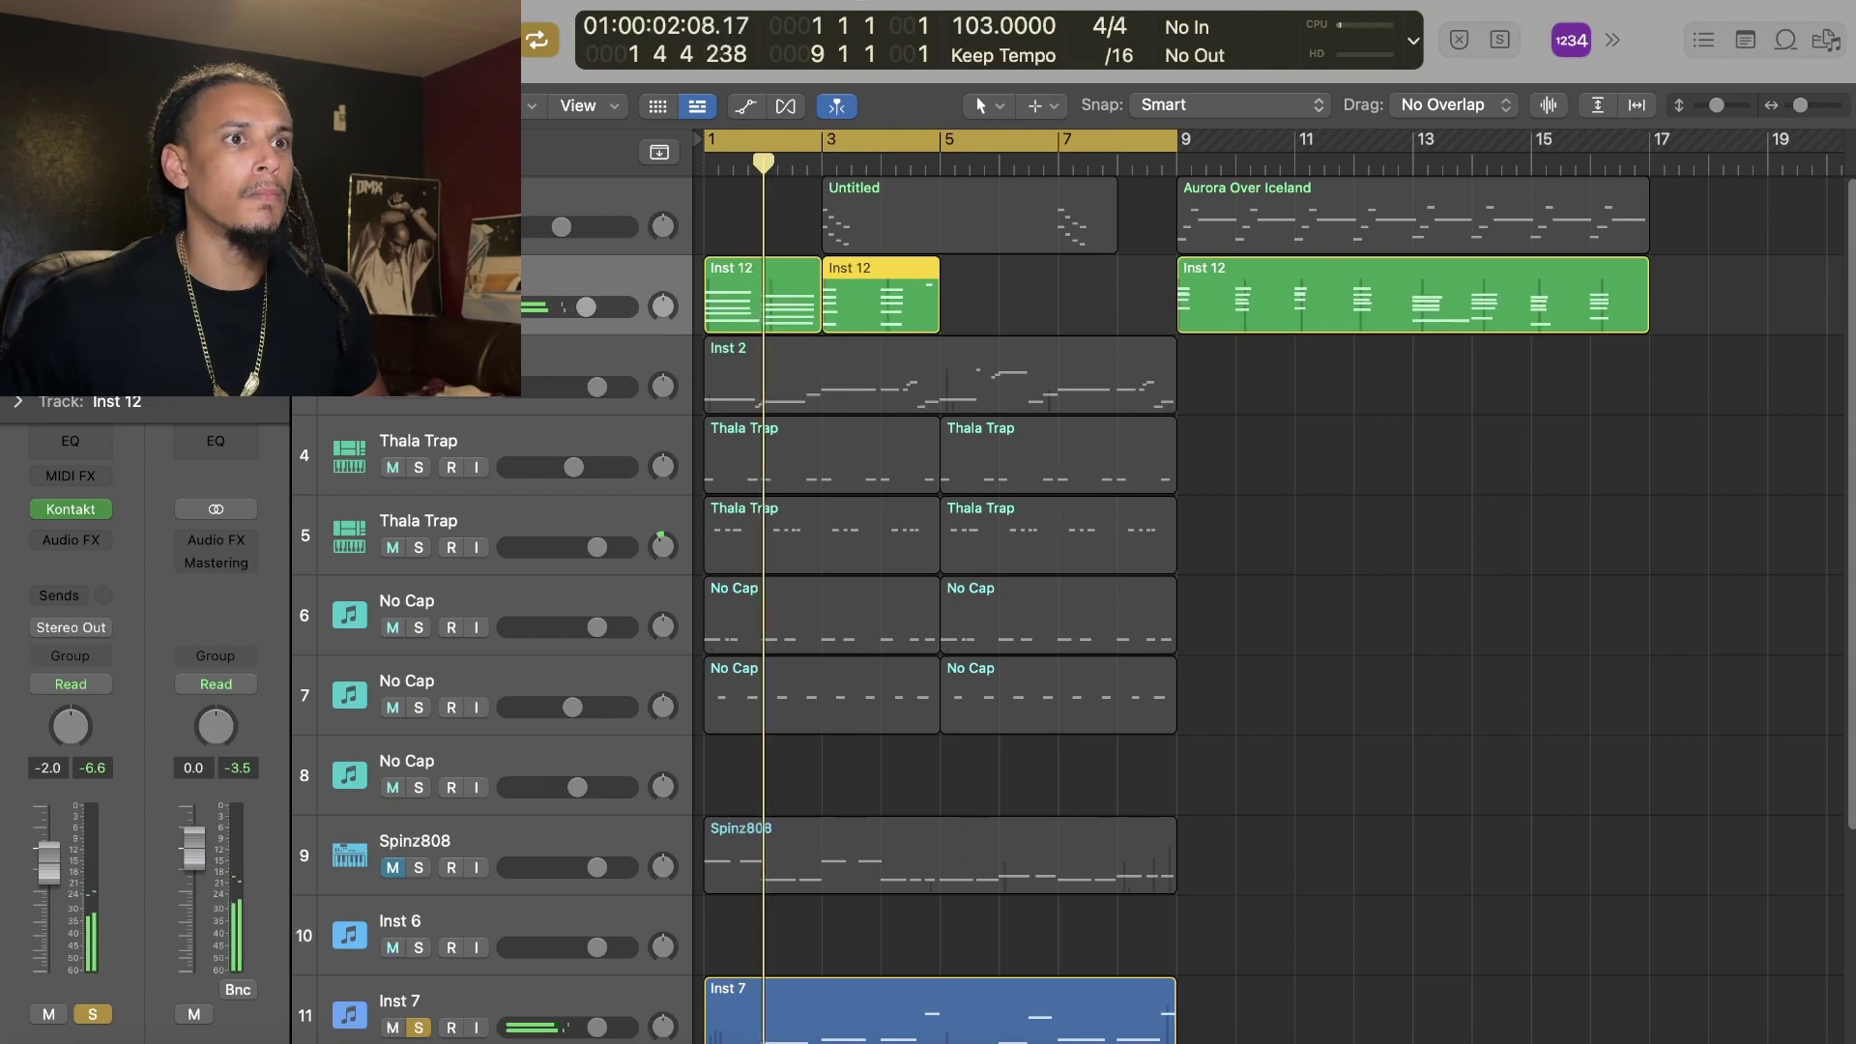
{"action": "left_click", "coordinate": [1040, 296]}
{"action": "key", "text": "Left"}
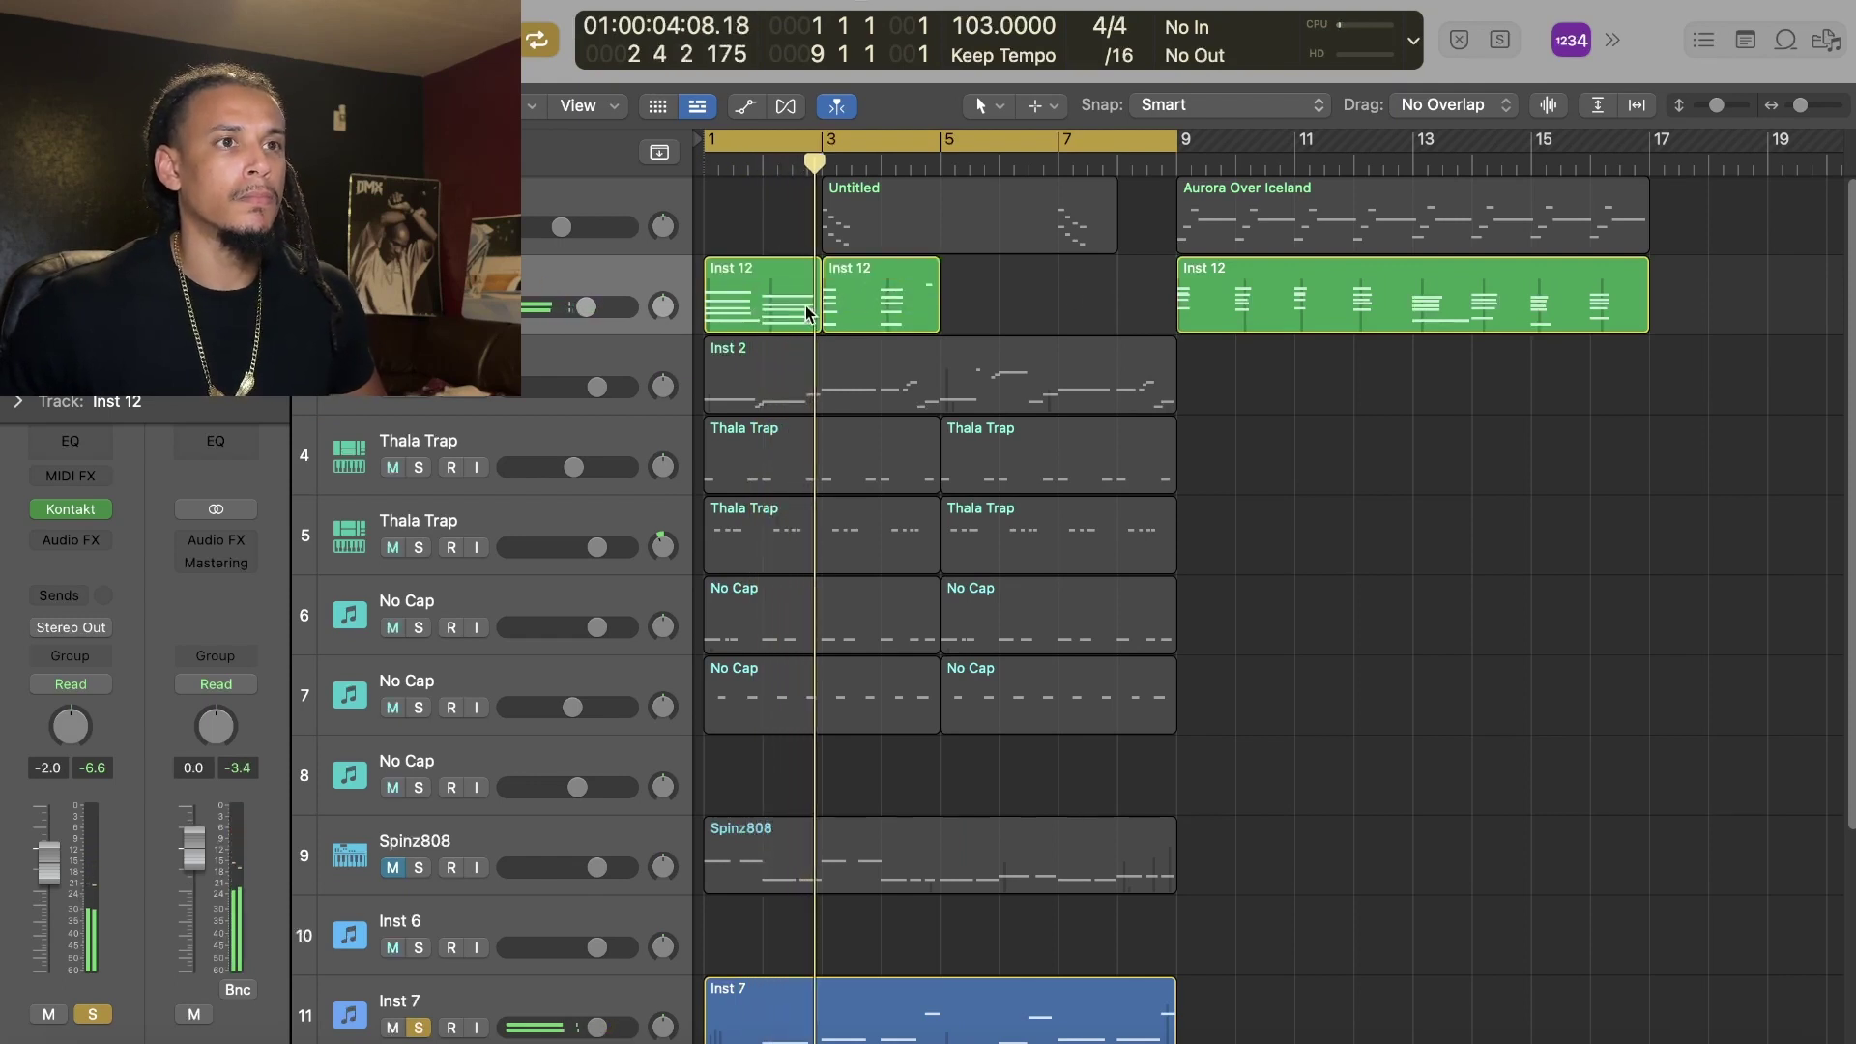
{"action": "left_click", "coordinate": [851, 301]}
{"action": "left_click", "coordinate": [184, 183]}
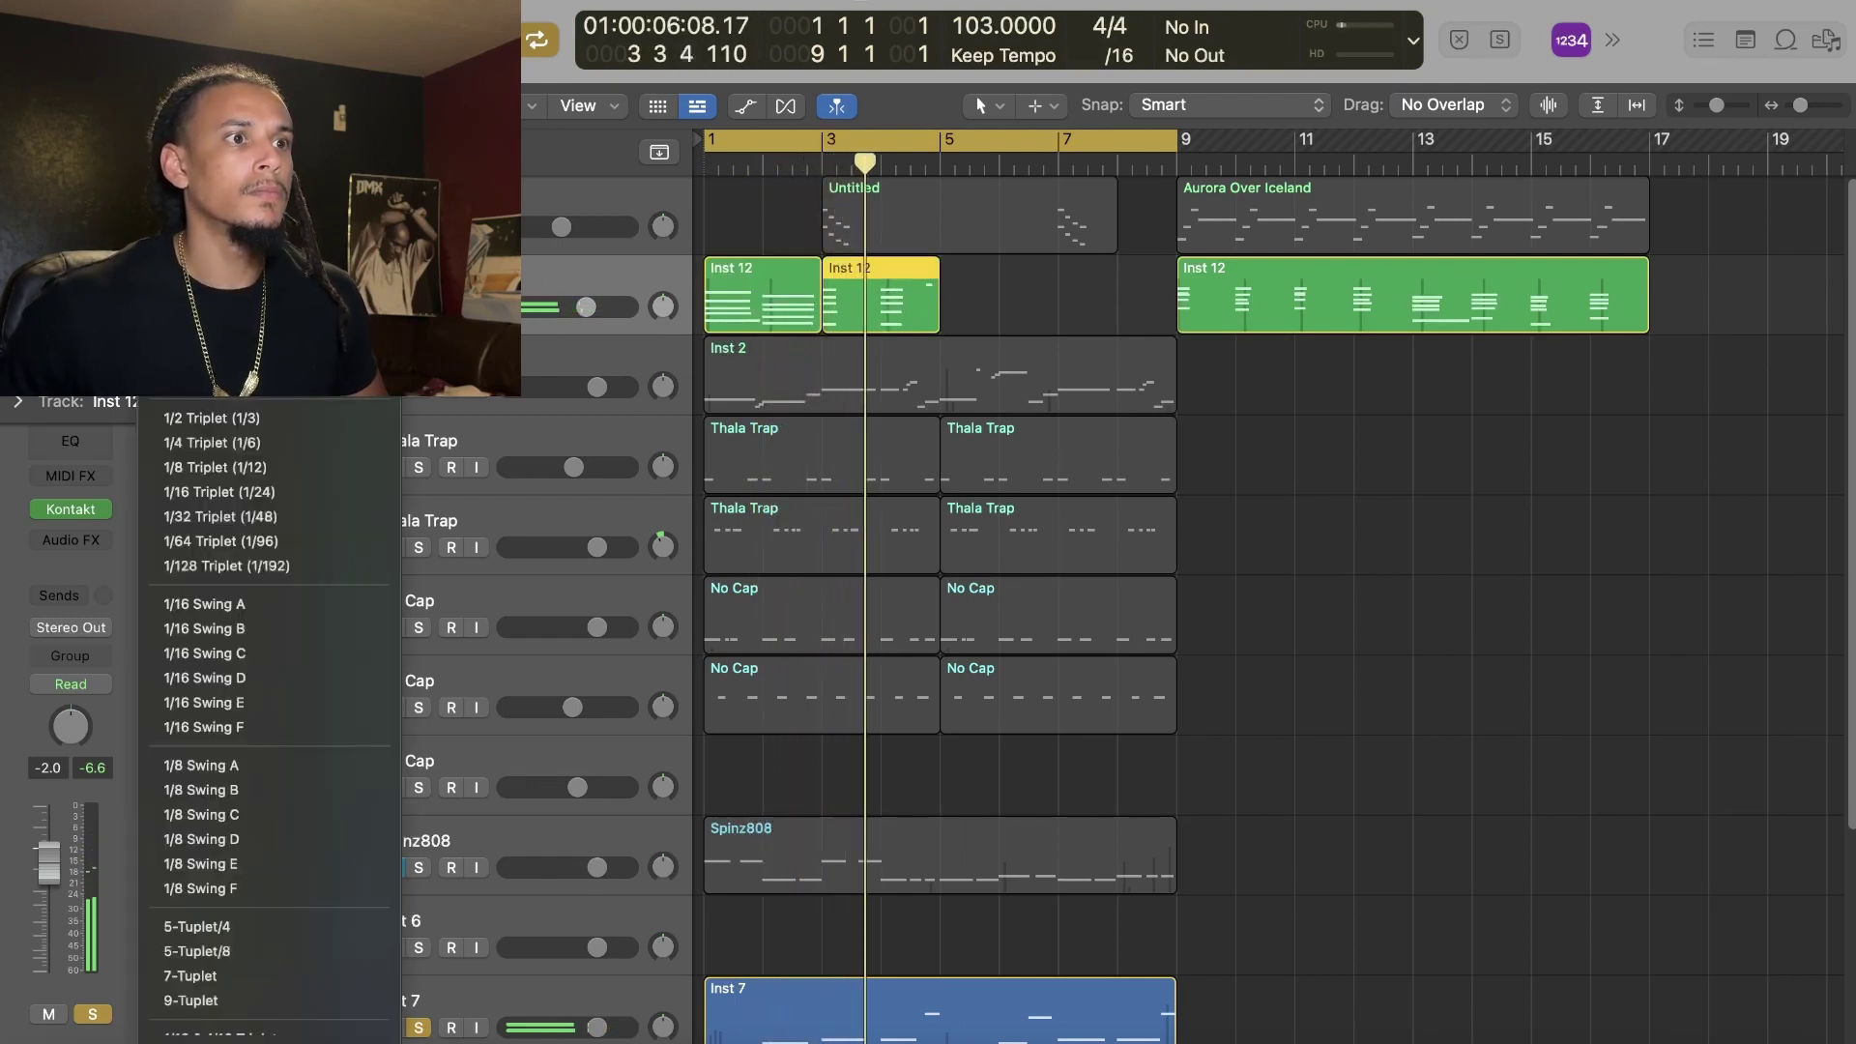
{"action": "left_click", "coordinate": [184, 193]}
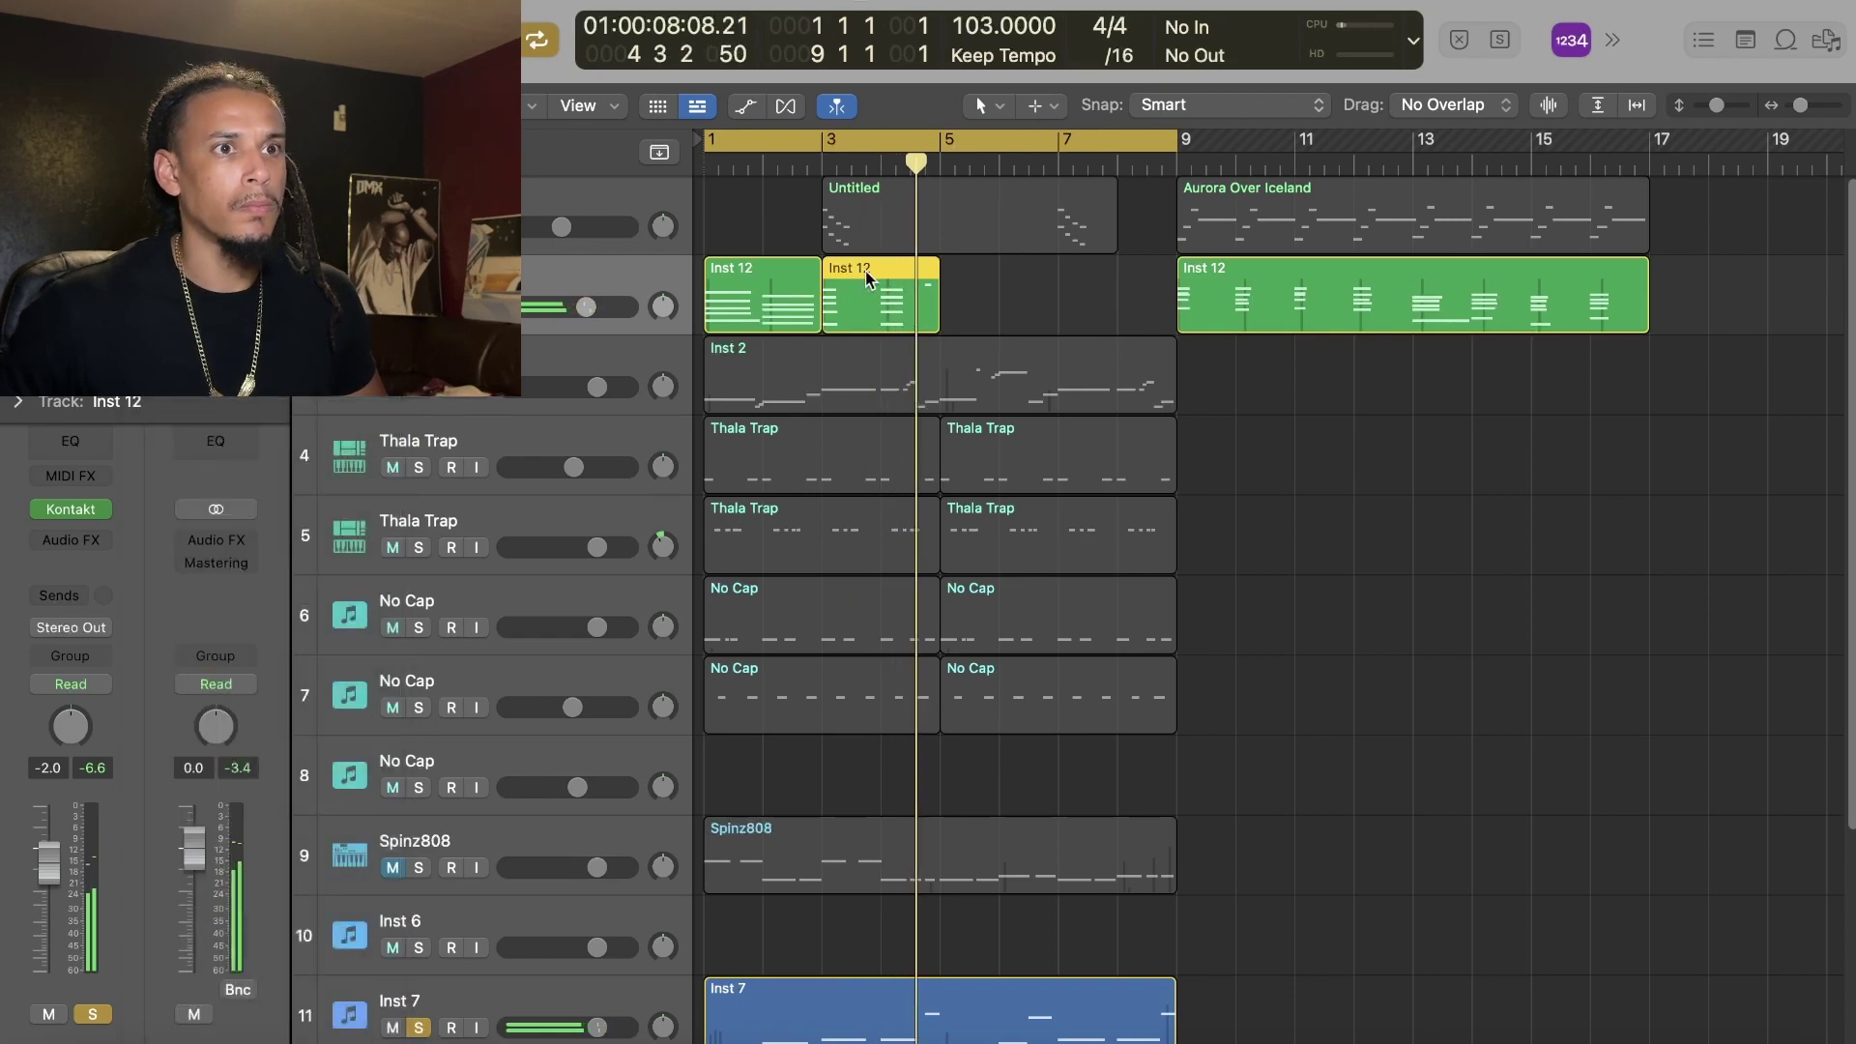
Step: Copy the two Inst 12 piano regions from bars 1 to 4 so they repeat over bars 5 to 8
{"action": "left_click_drag", "start_coordinate": [742, 286], "coordinate": [960, 295]}
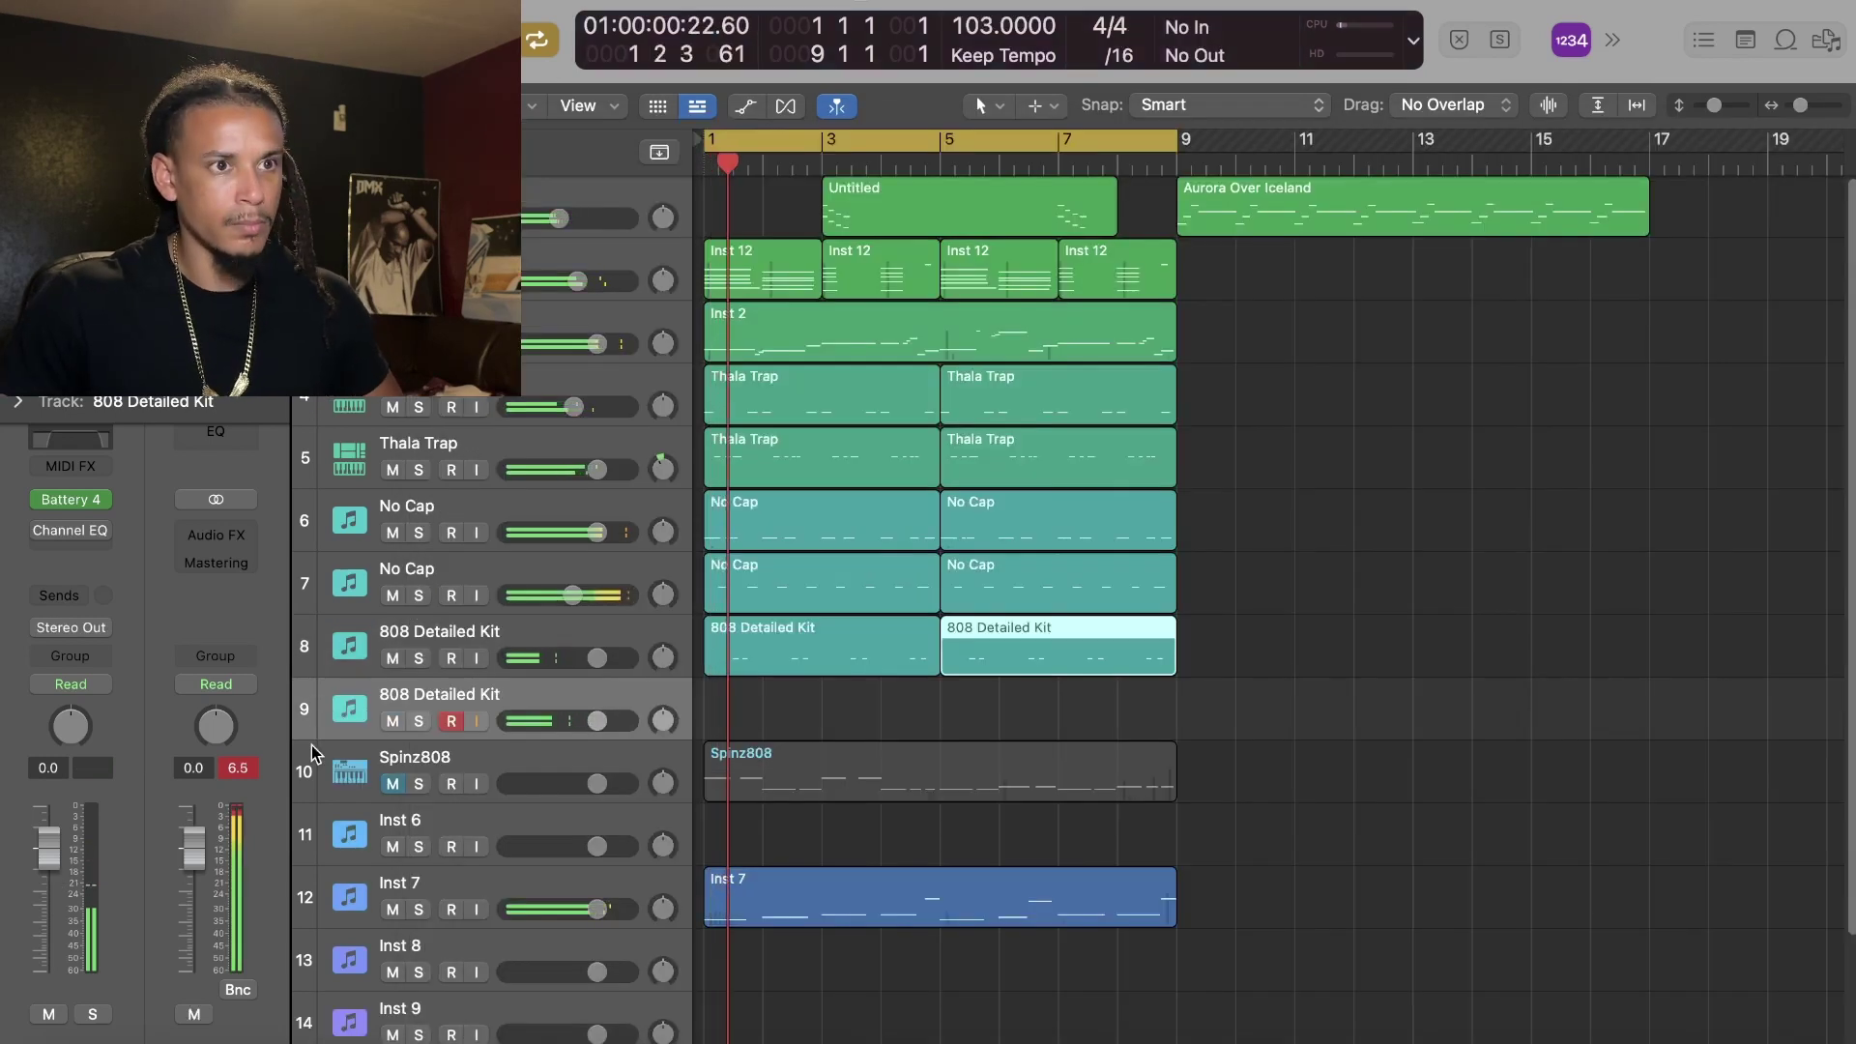
Step: Record an 808 Detailed Kit part on track 9, then duplicate the track and record another kit part on track 10
{"action": "key", "text": "r"}
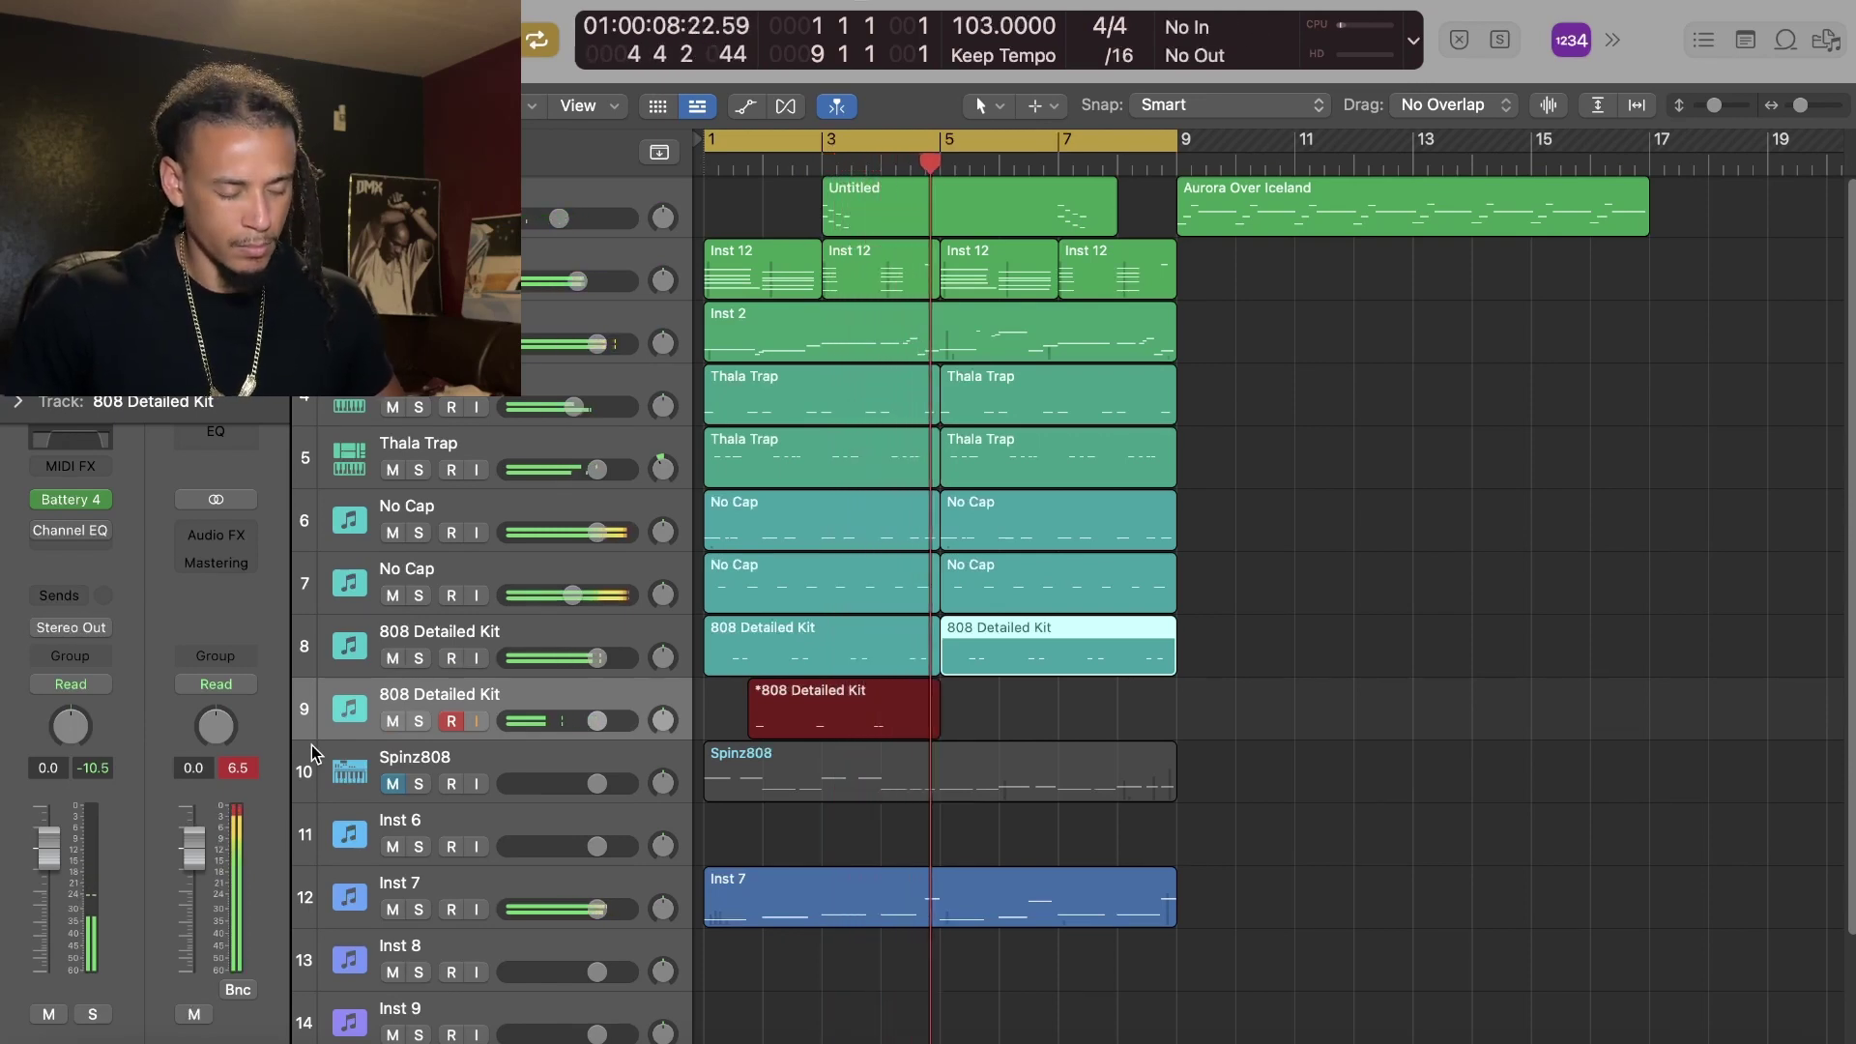
{"action": "key", "text": "r"}
{"action": "key", "text": "super+d"}
{"action": "key", "text": "r"}
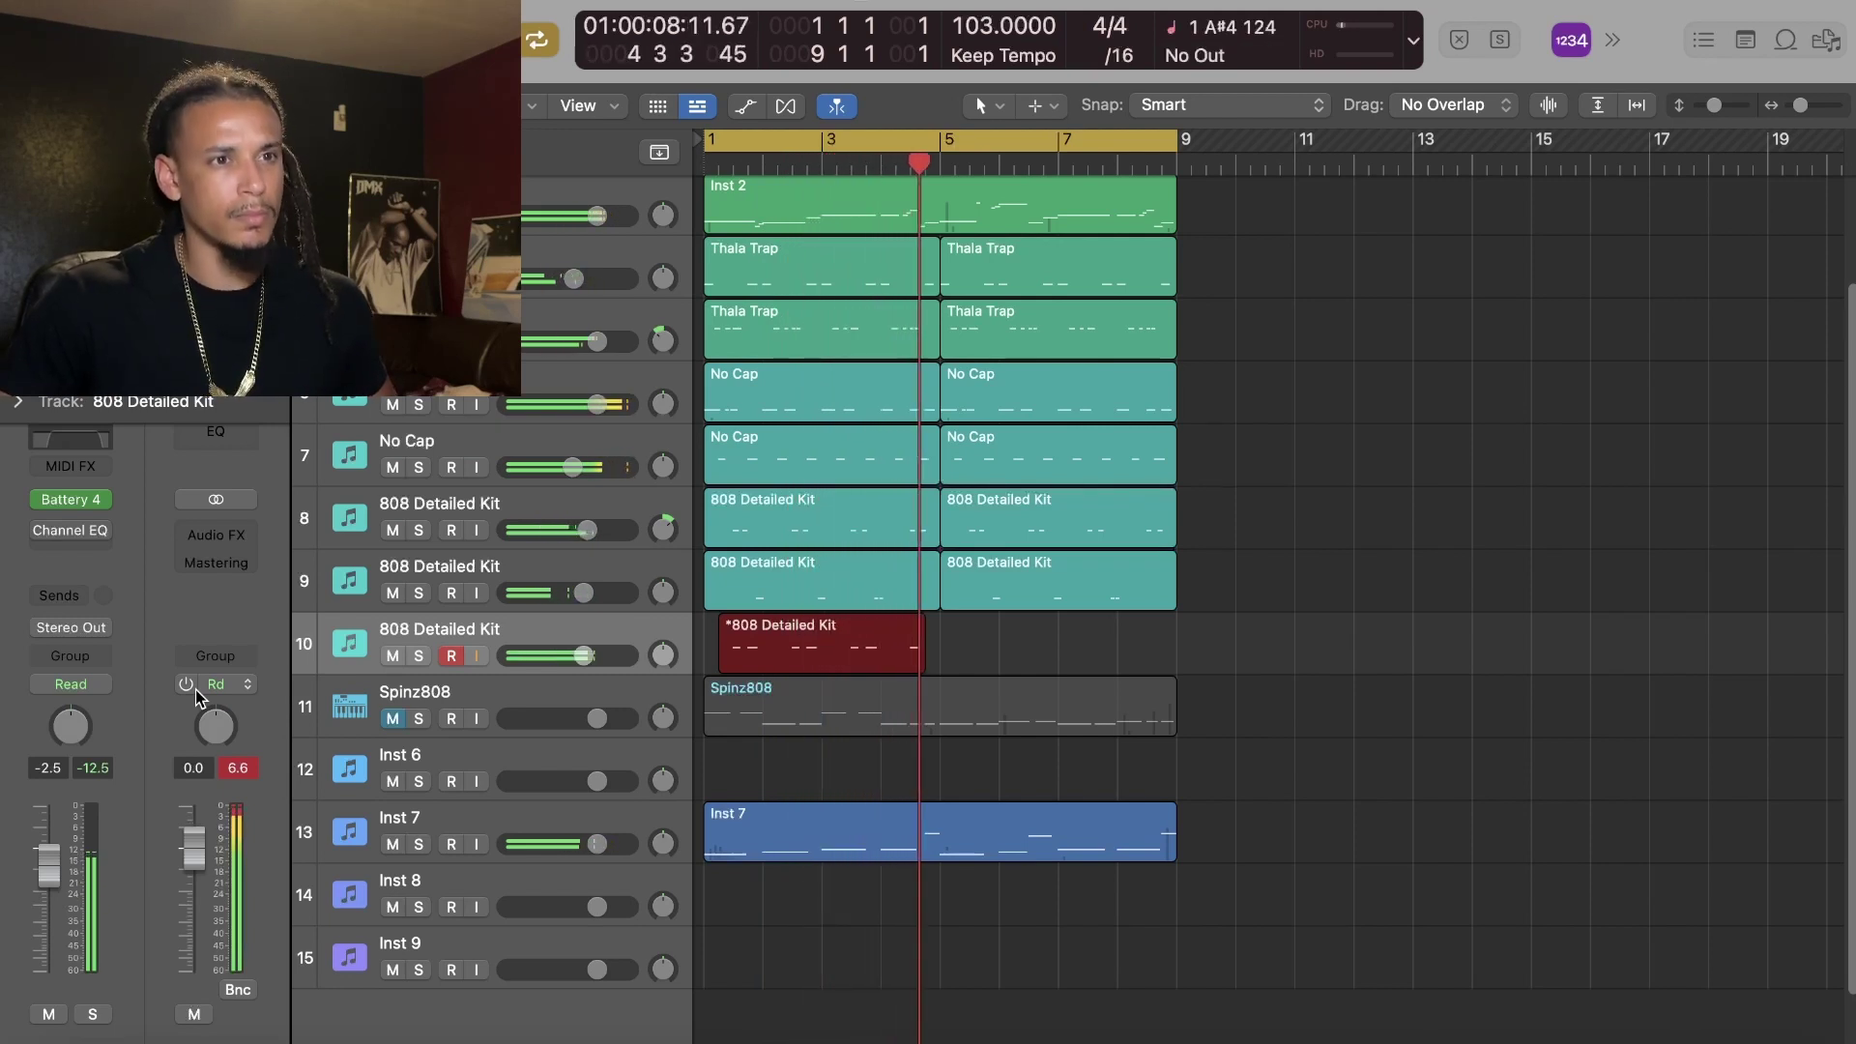
{"action": "key", "text": "space"}
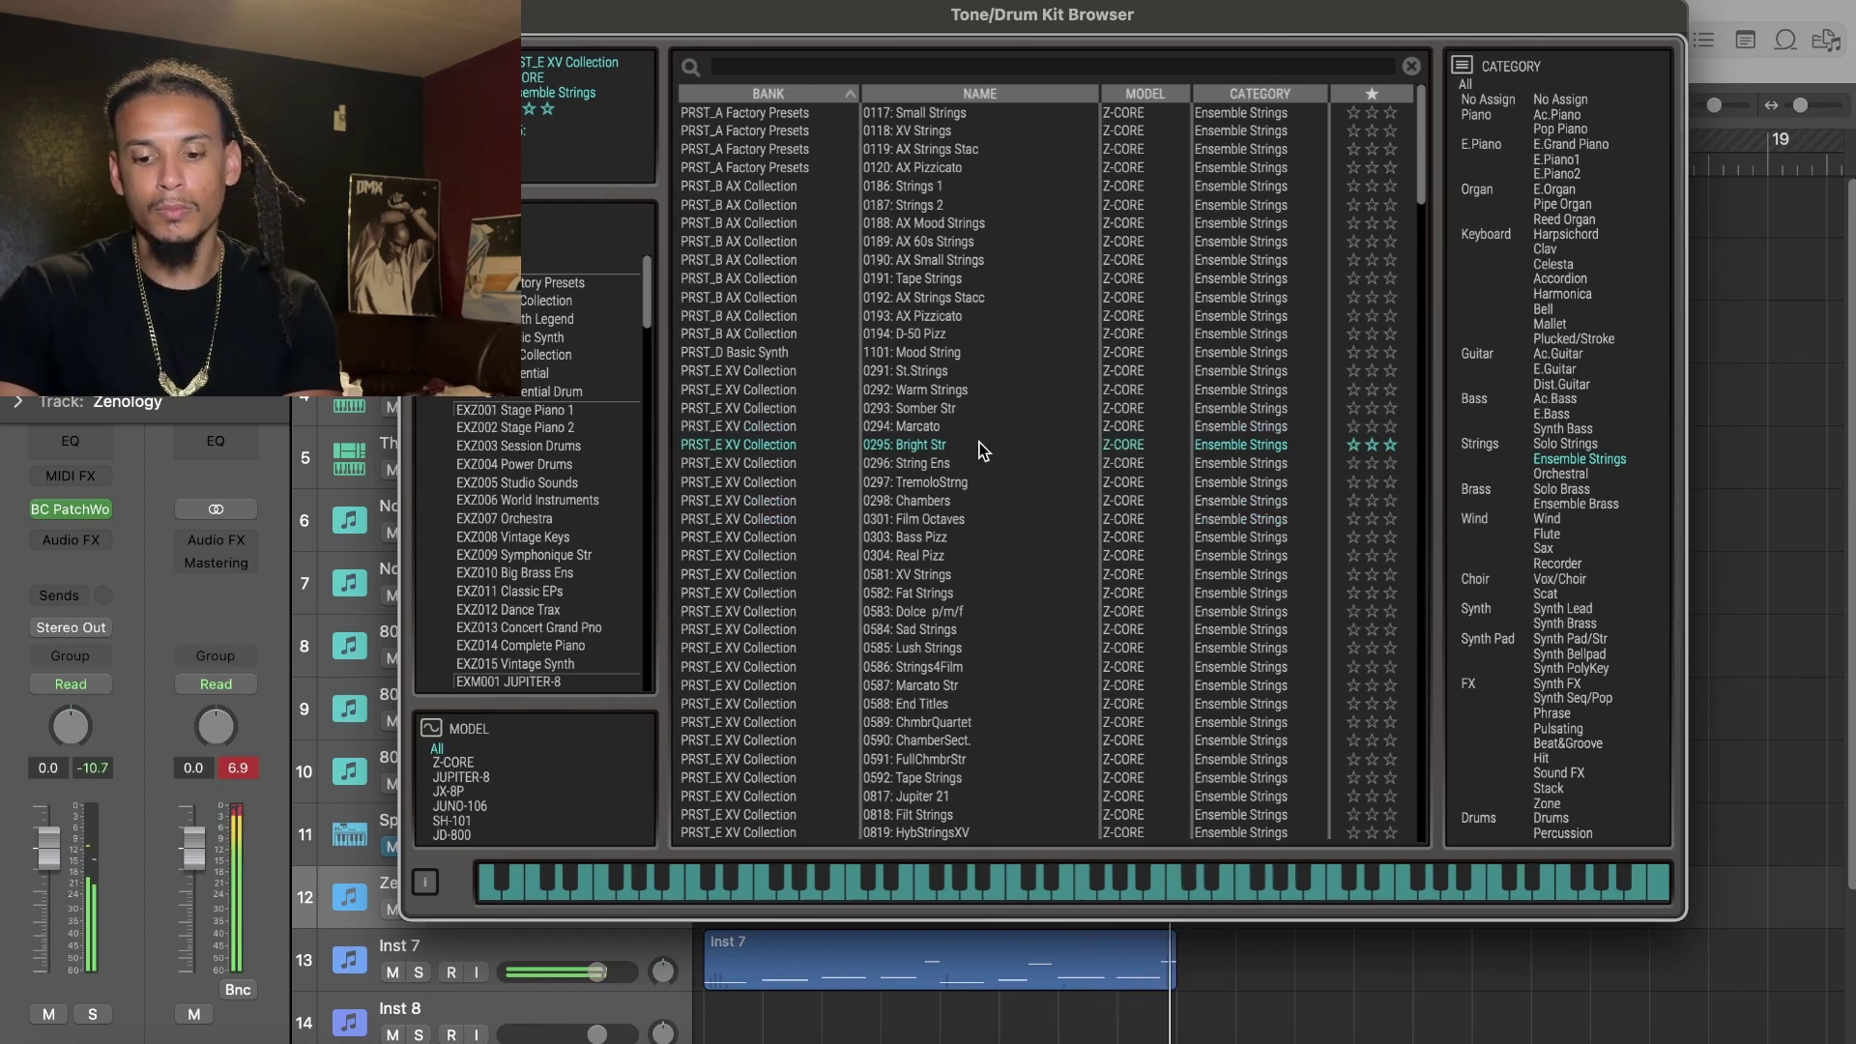
Step: Load the Synth Lead preset 0003: Alpha Split in Zenology on track 13
{"action": "left_click", "coordinate": [62, 930]}
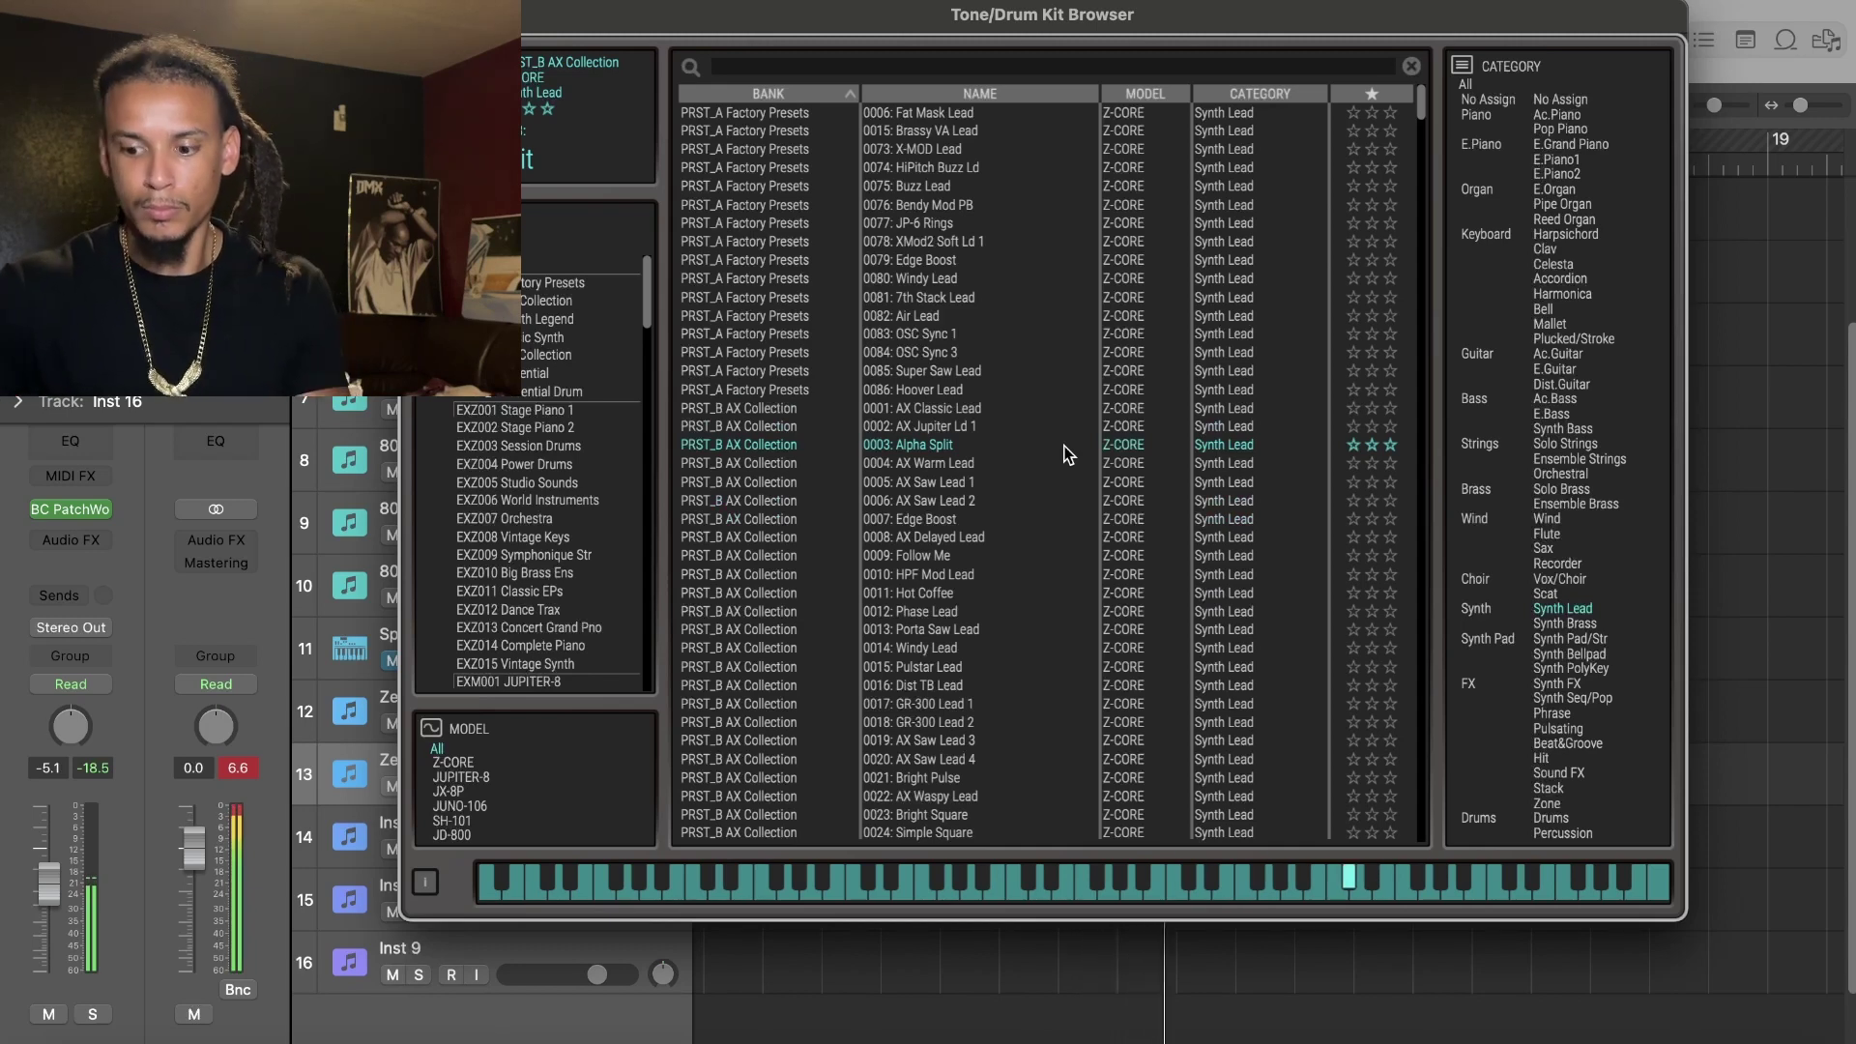
{"action": "double_click", "coordinate": [1067, 455]}
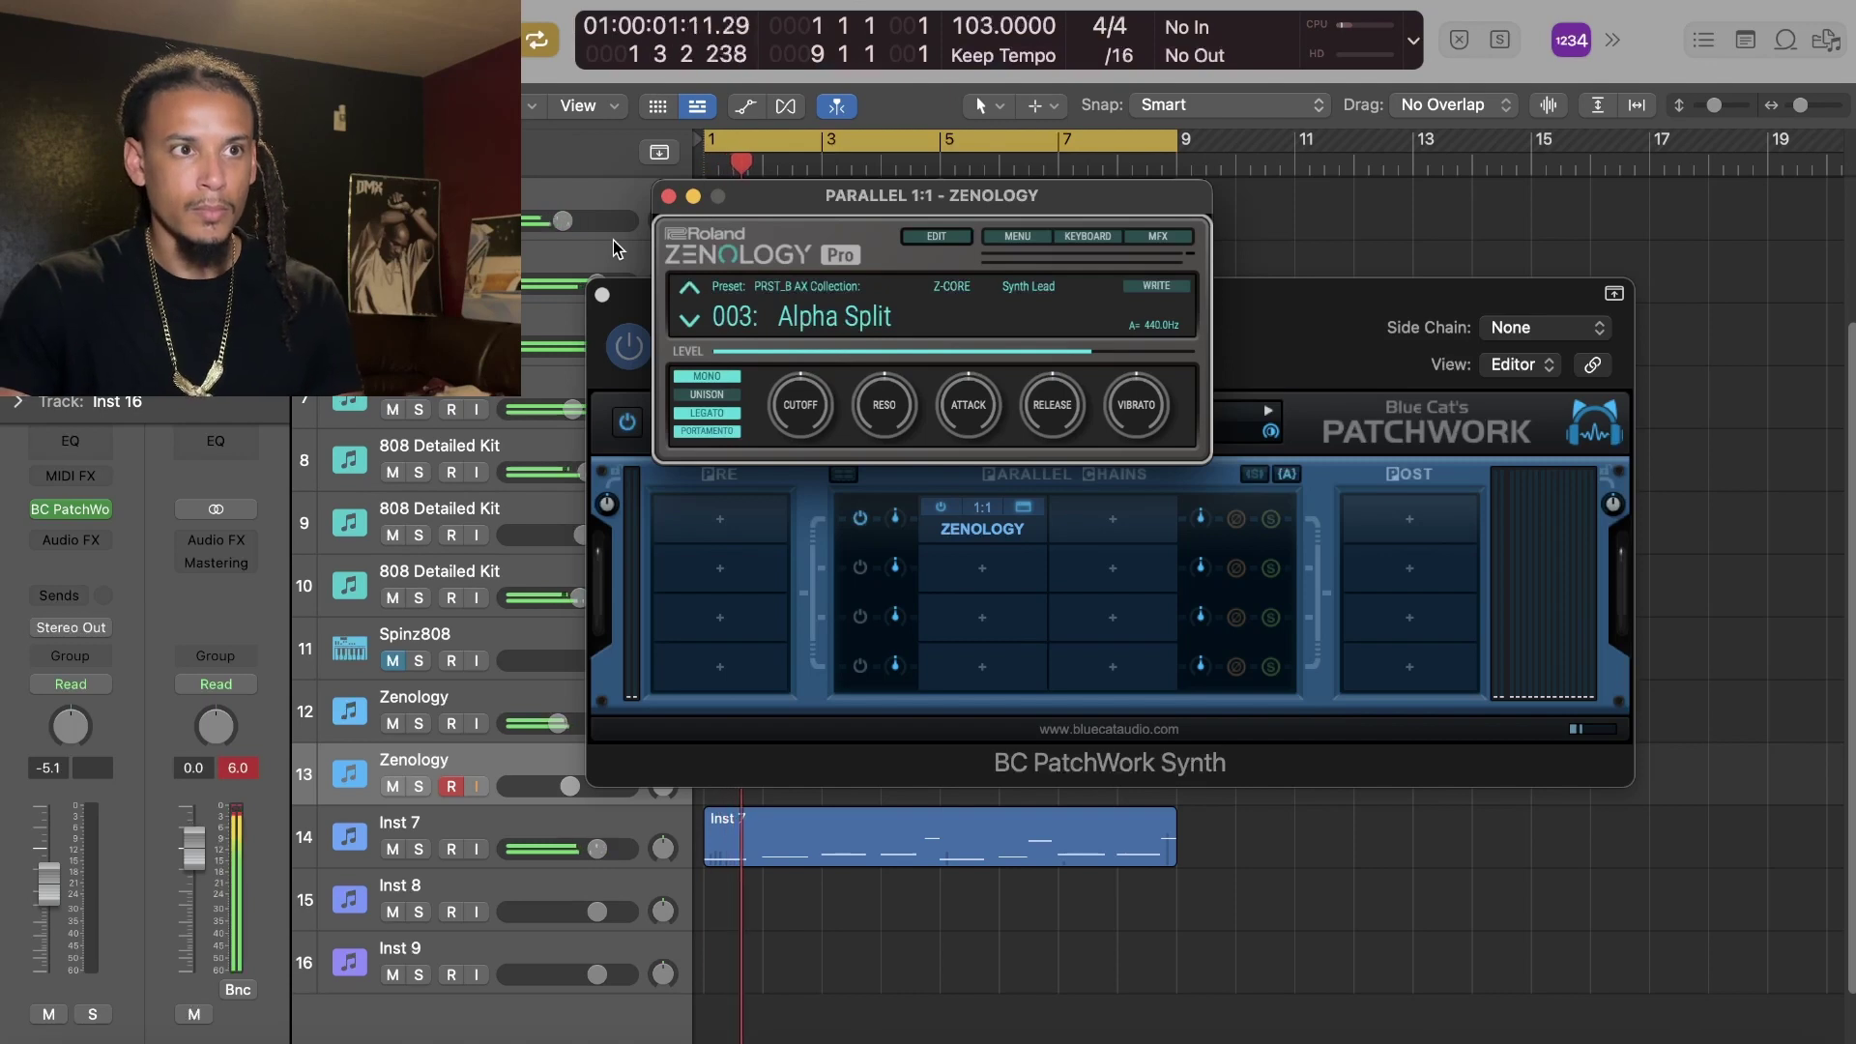